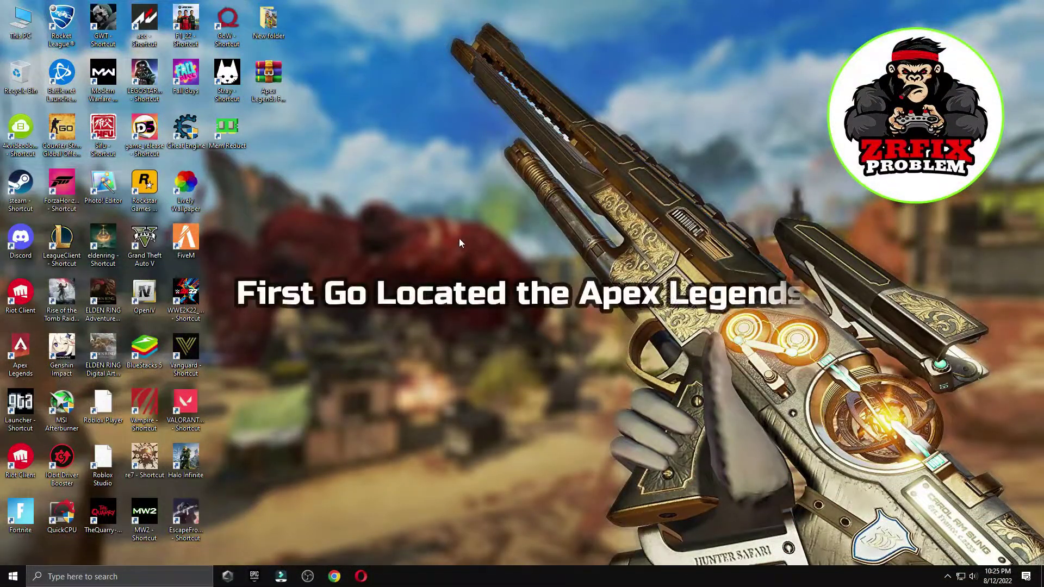
# Open the Apex Legends installation folder on the Gaming (D:) drive, under Steam, steamapps, common.
pyautogui.doubleClick(19, 30)
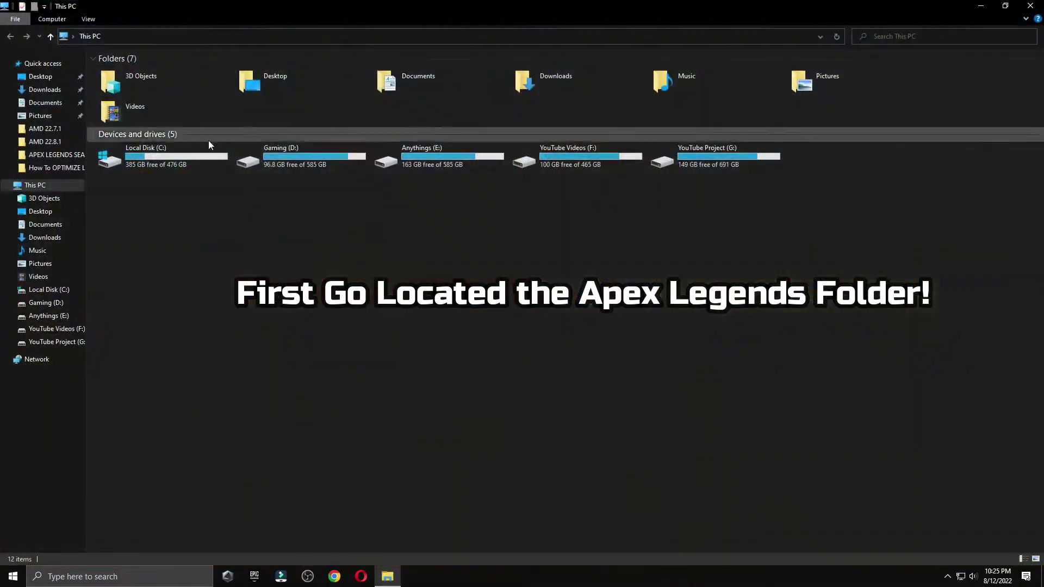
pyautogui.doubleClick(325, 164)
pyautogui.doubleClick(125, 173)
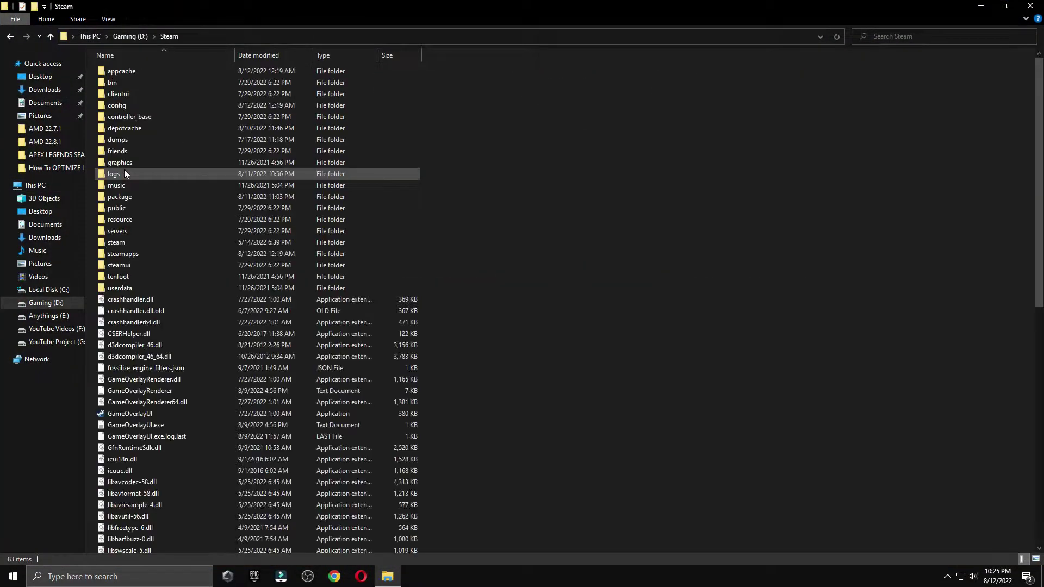
pyautogui.doubleClick(115, 254)
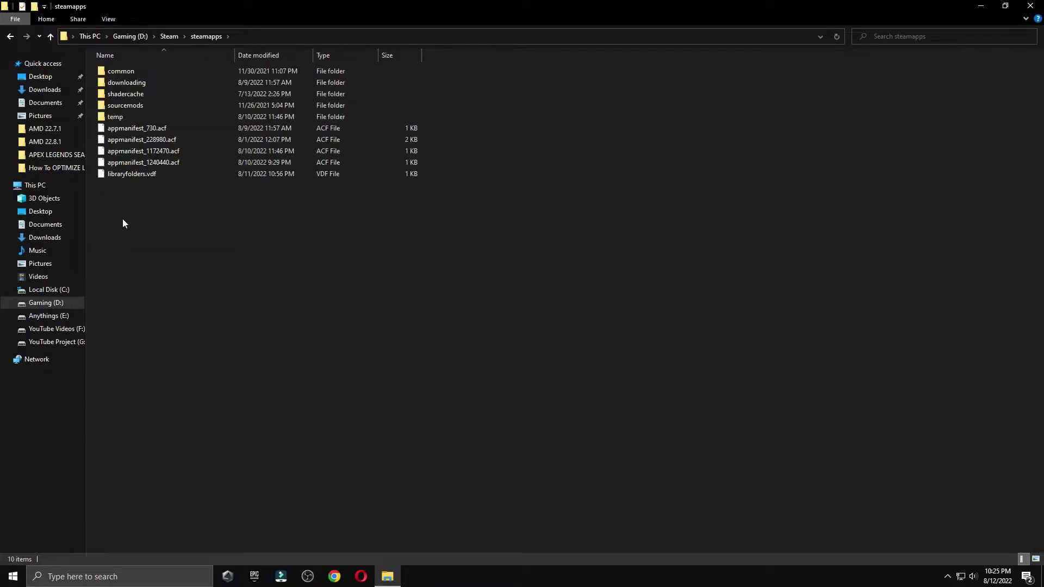
pyautogui.doubleClick(162, 75)
pyautogui.doubleClick(148, 73)
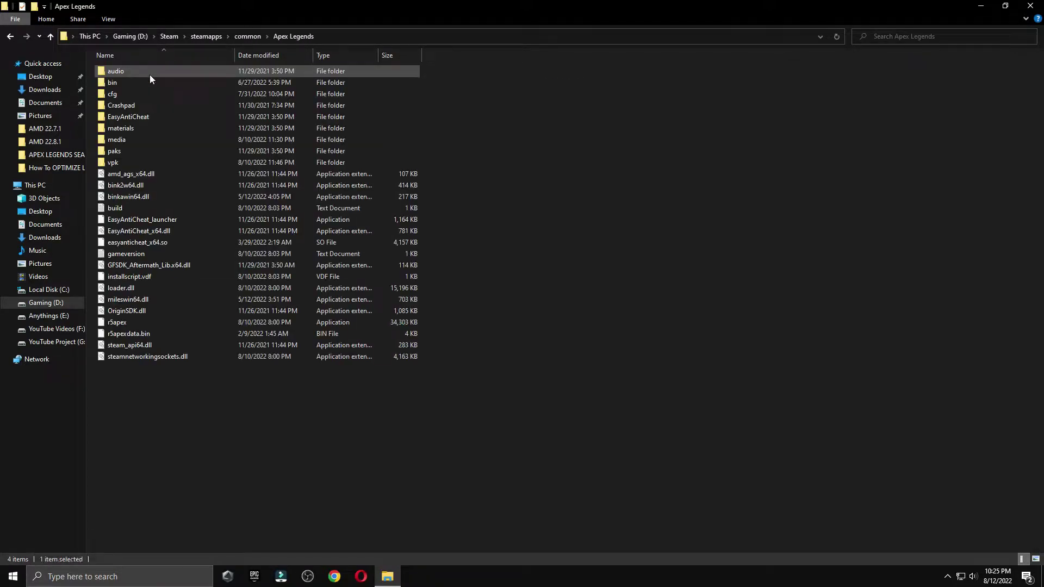
# Open the properties of the r5apex application and bring up its compatibility settings.
pyautogui.rightClick(143, 326)
pyautogui.click(115, 320)
pyautogui.rightClick(116, 320)
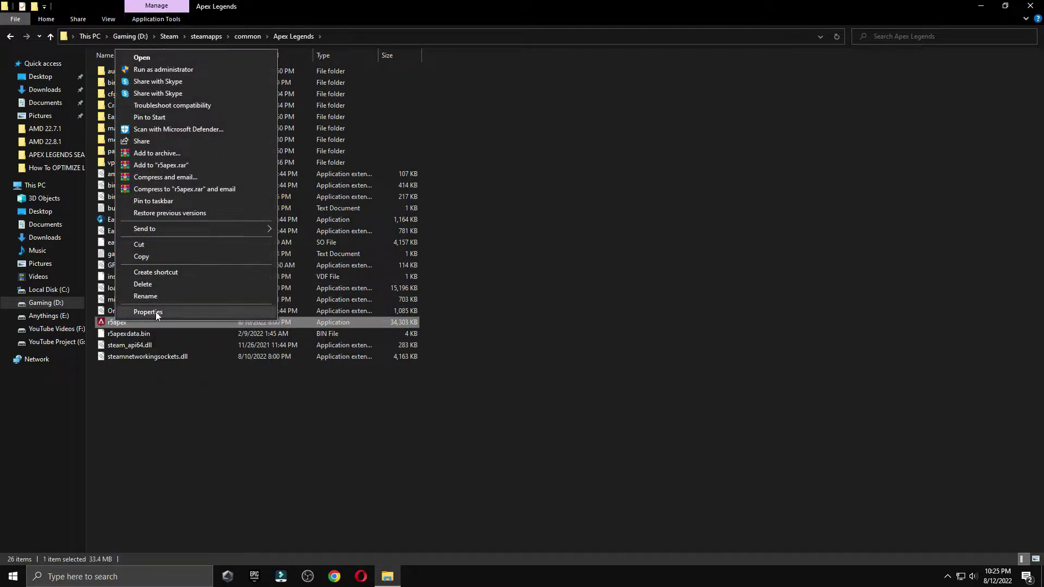
pyautogui.click(157, 315)
pyautogui.moveTo(311, 293); pyautogui.dragTo(633, 122)
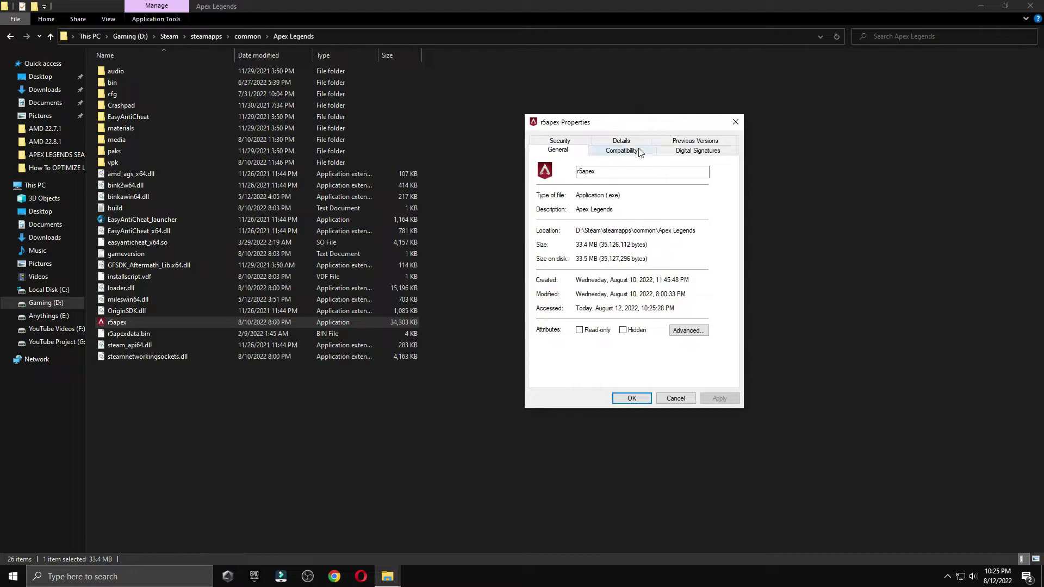
pyautogui.click(636, 151)
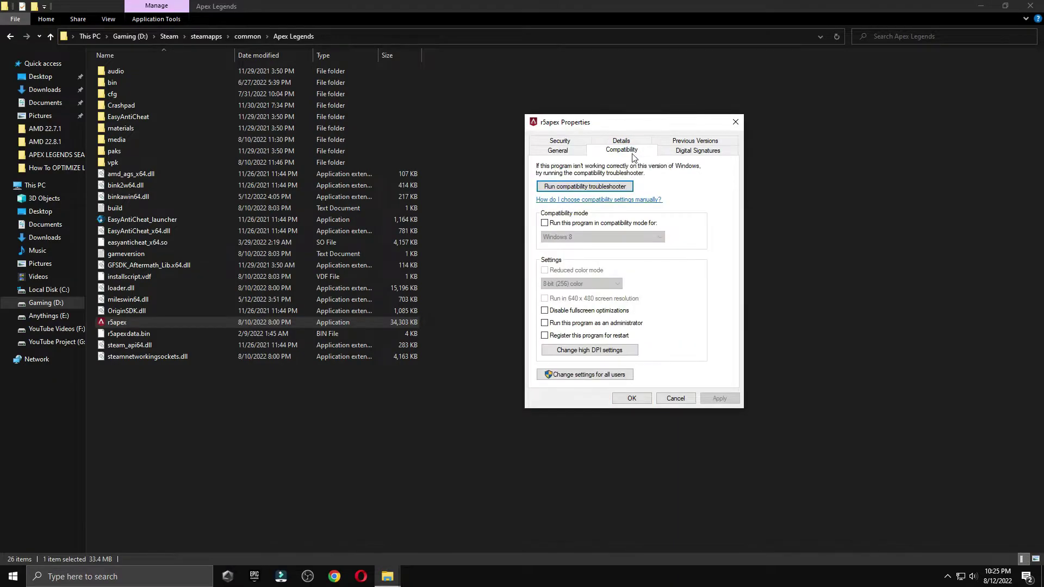
# Adjust the high DPI settings of r5apex, apply the compatibility changes, and close the game folder.
pyautogui.click(574, 351)
pyautogui.click(603, 347)
pyautogui.click(608, 354)
pyautogui.click(673, 370)
pyautogui.click(719, 398)
pyautogui.click(631, 398)
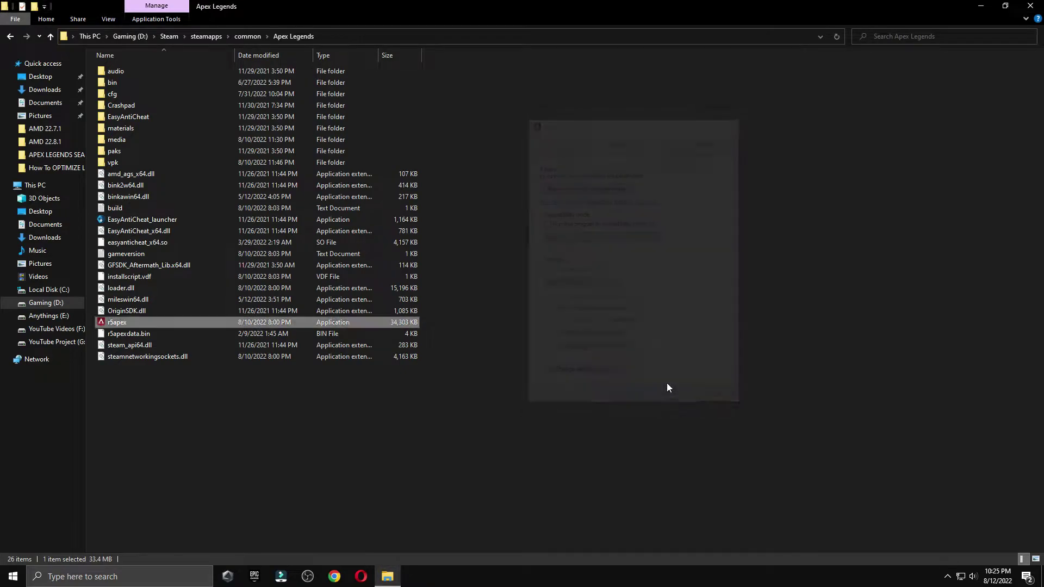
pyautogui.click(1029, 5)
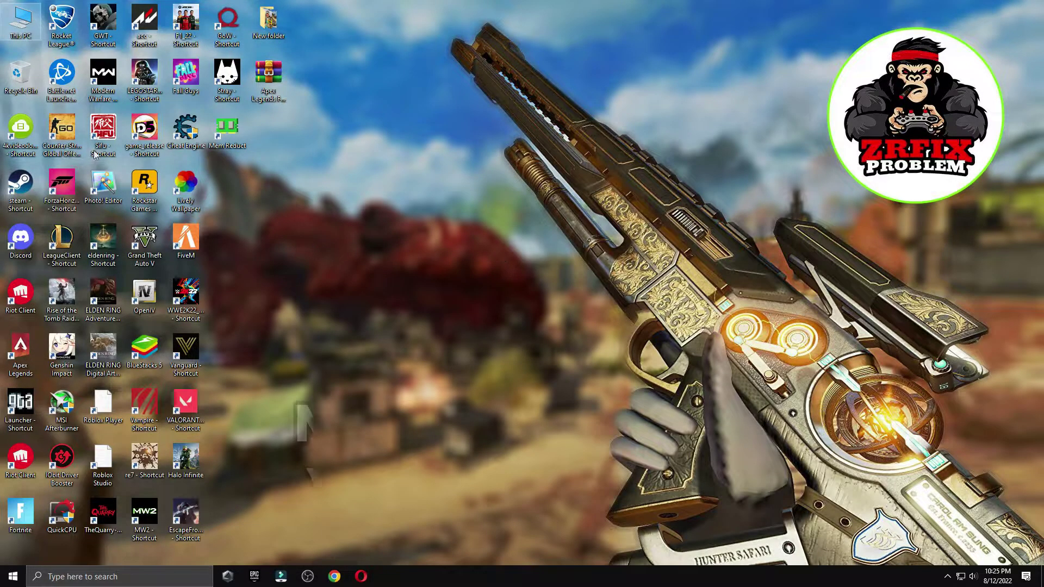
# Open Device Manager through the computer's management console and expand the display adapters.
pyautogui.rightClick(15, 20)
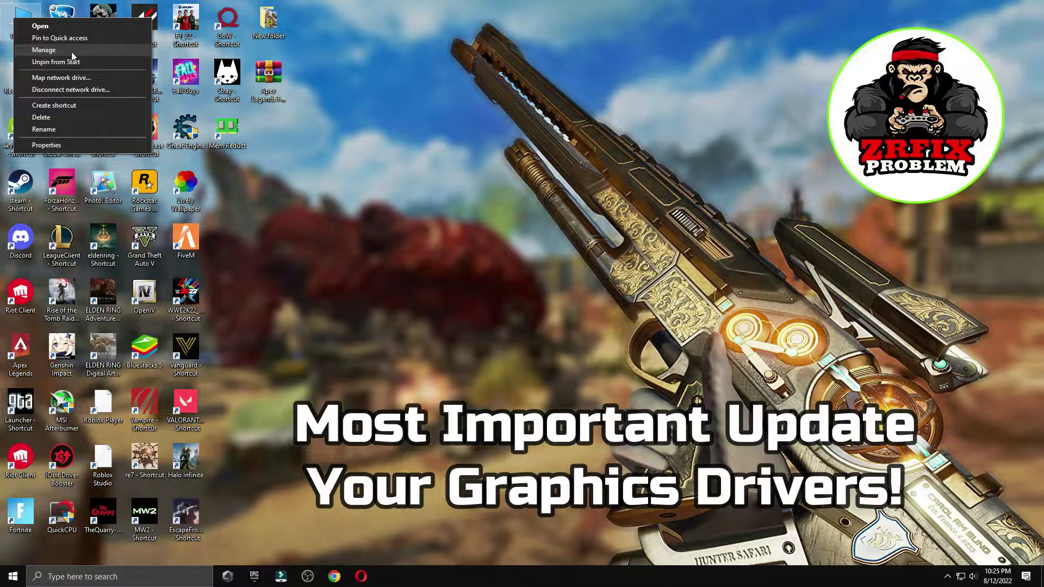
pyautogui.click(42, 52)
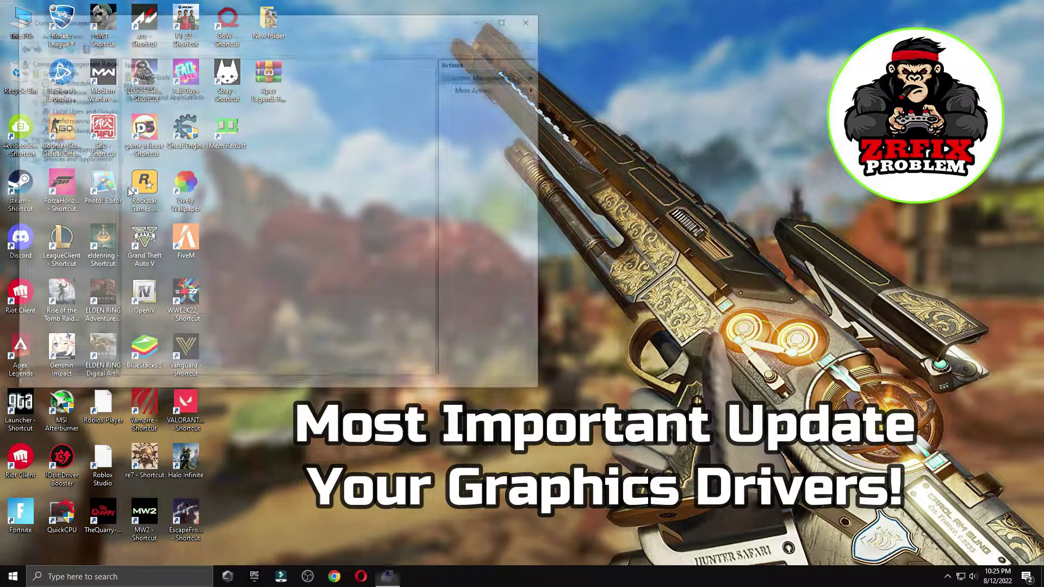
pyautogui.click(65, 130)
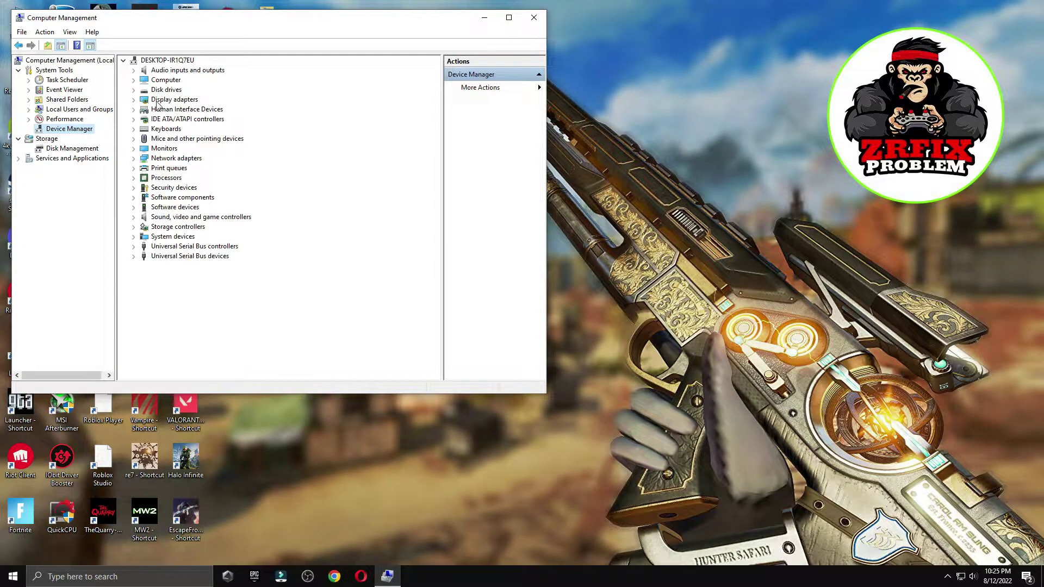
pyautogui.click(158, 100)
pyautogui.click(133, 99)
# Run an automatic driver update for the NVIDIA GeForce GTX 1080, and close Computer Management.
pyautogui.click(168, 109)
pyautogui.rightClick(172, 109)
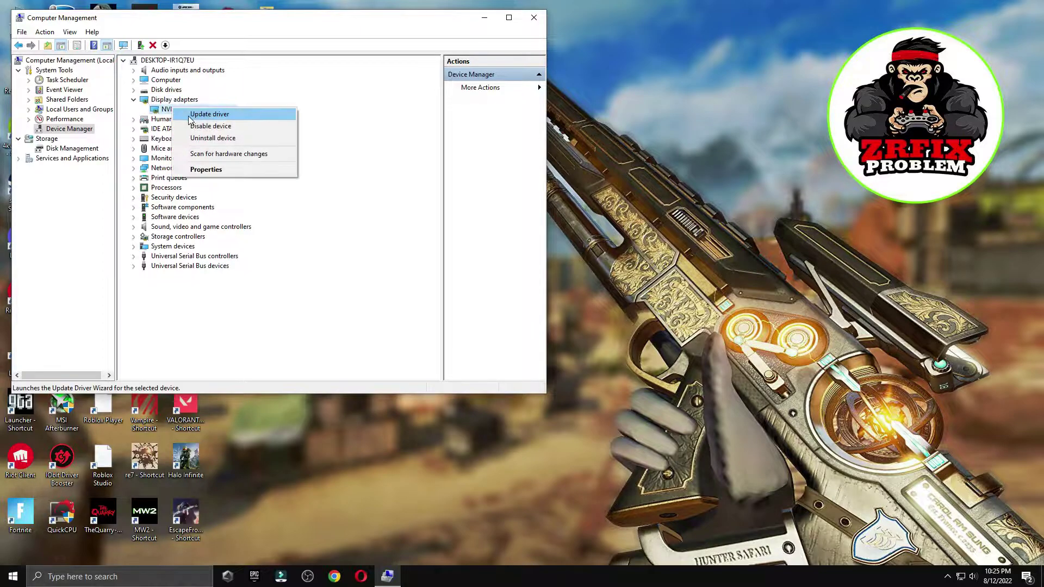
pyautogui.click(210, 114)
pyautogui.click(170, 179)
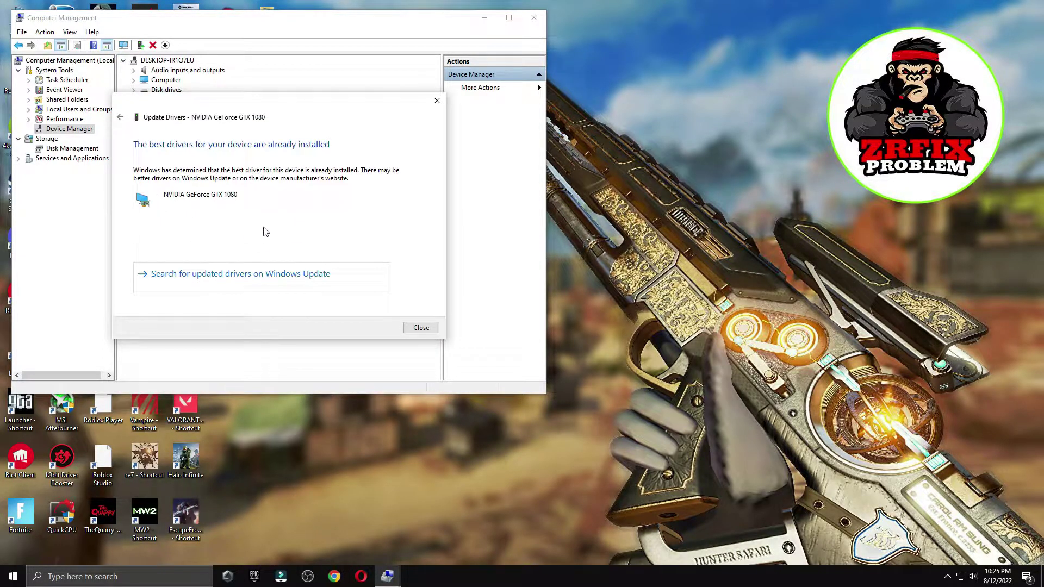
pyautogui.click(435, 102)
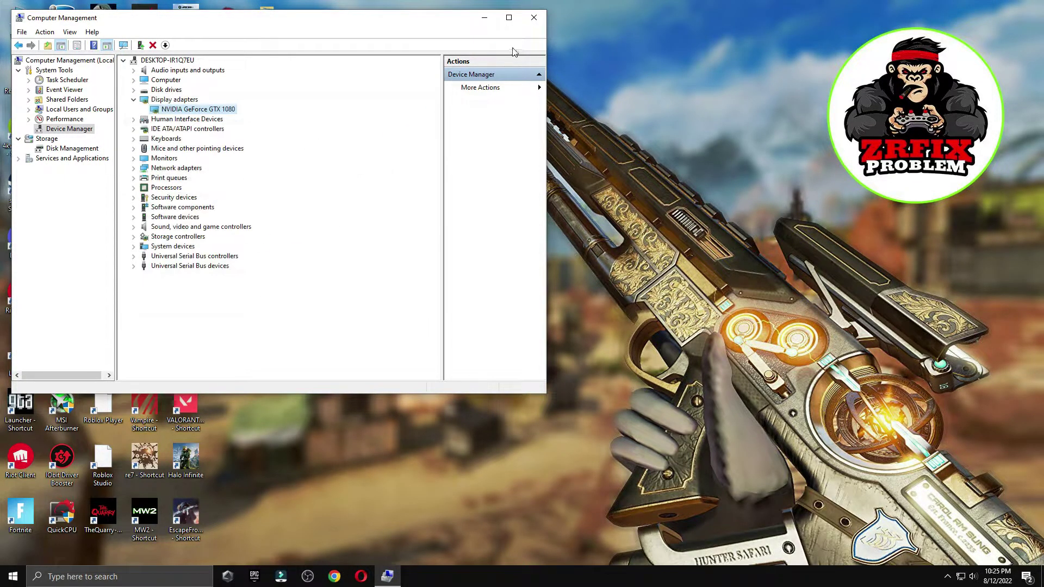
pyautogui.click(532, 19)
# Extract the Apex Legends FPS BOOST Pack By ZRFIX archive onto the desktop and move the archive to the Recycle Bin.
pyautogui.moveTo(265, 80); pyautogui.dragTo(471, 191)
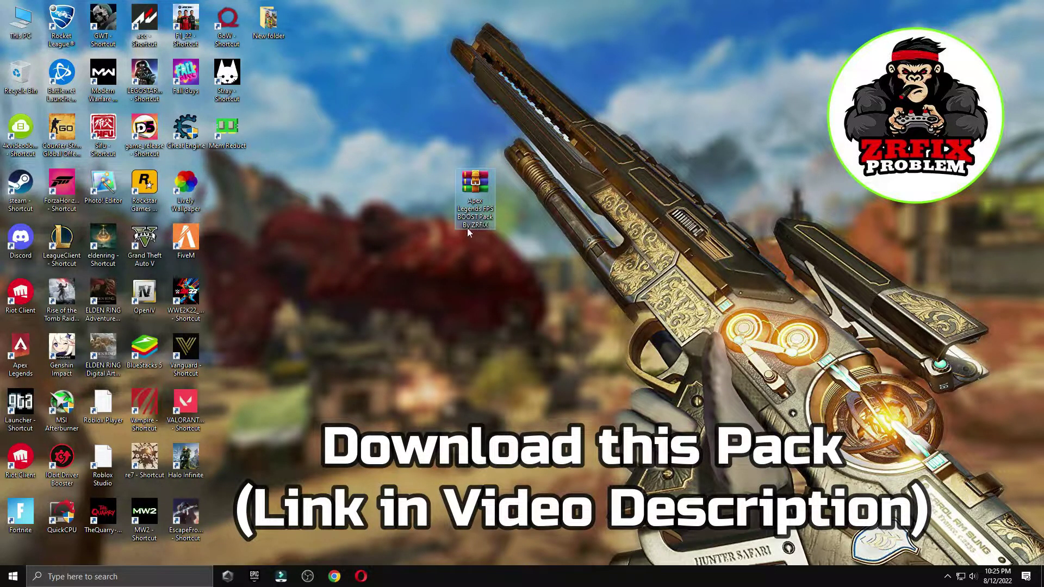
pyautogui.rightClick(469, 207)
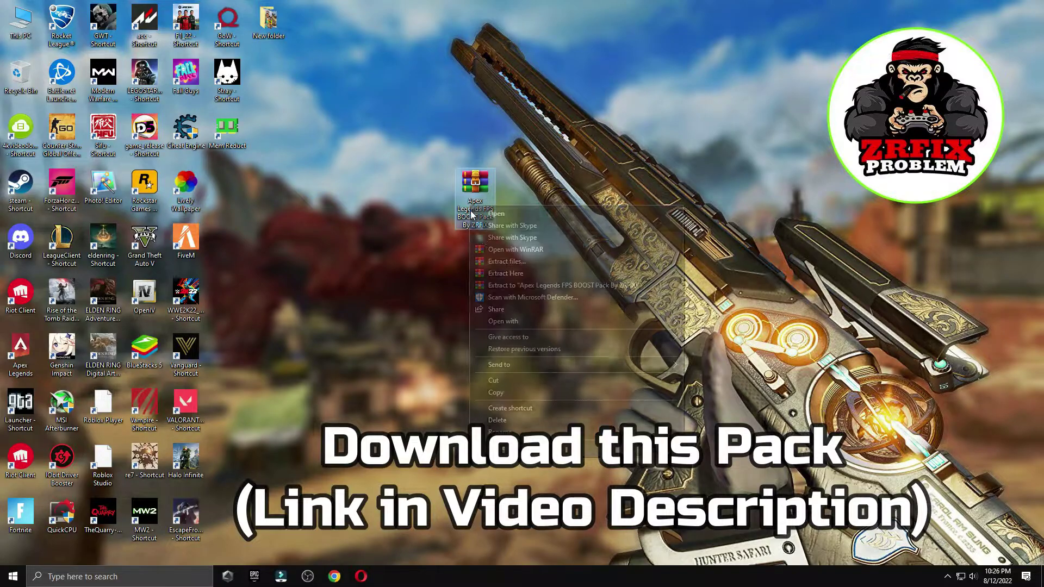
pyautogui.click(511, 274)
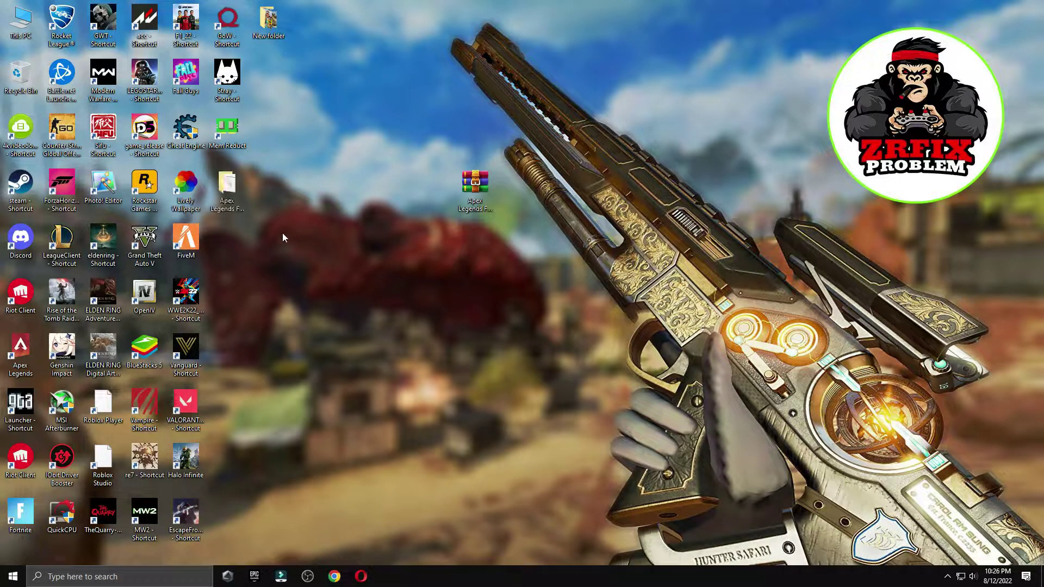
pyautogui.moveTo(335, 203); pyautogui.dragTo(20, 76)
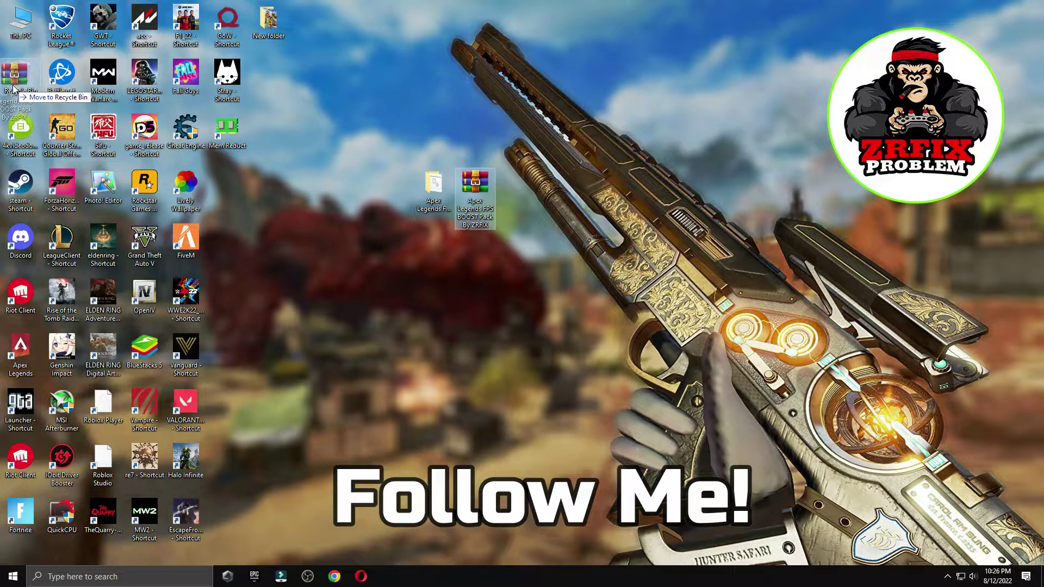
# Open the extracted Apex Legends FPS BOOST Pack folder in a smaller, non-maximized window.
pyautogui.doubleClick(438, 213)
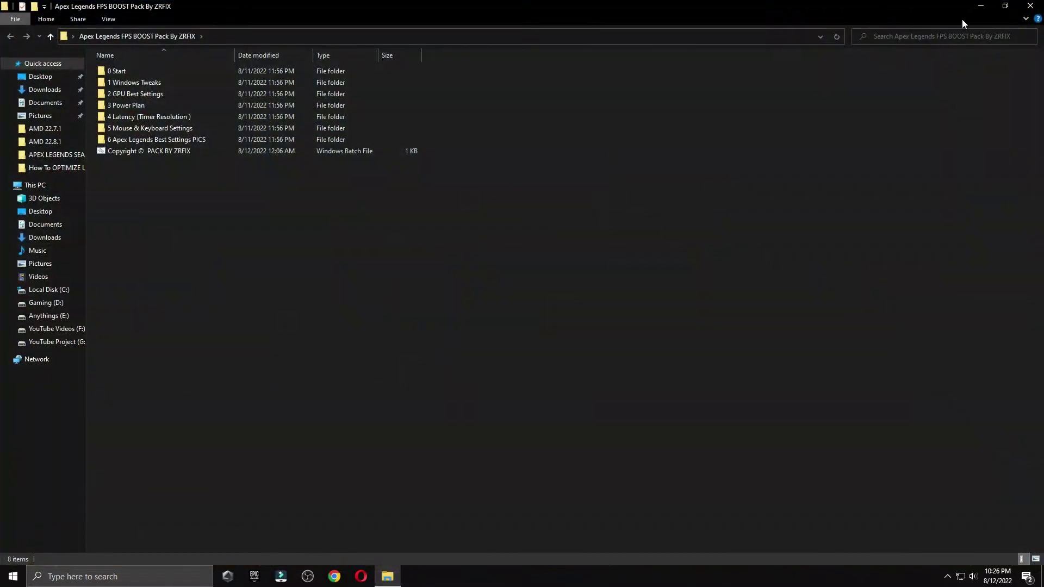
pyautogui.click(1005, 8)
pyautogui.moveTo(653, 119); pyautogui.dragTo(609, 108)
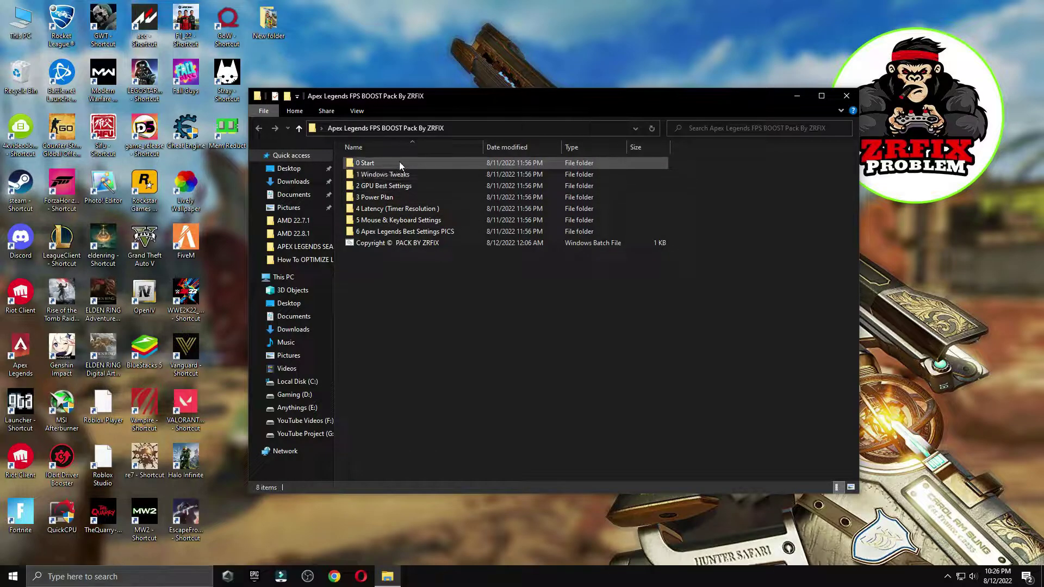
# Launch Create A Restore Point from the 0 Start folder and confirm system protection as turned on for Local Disk (C:).
pyautogui.doubleClick(376, 163)
pyautogui.doubleClick(412, 163)
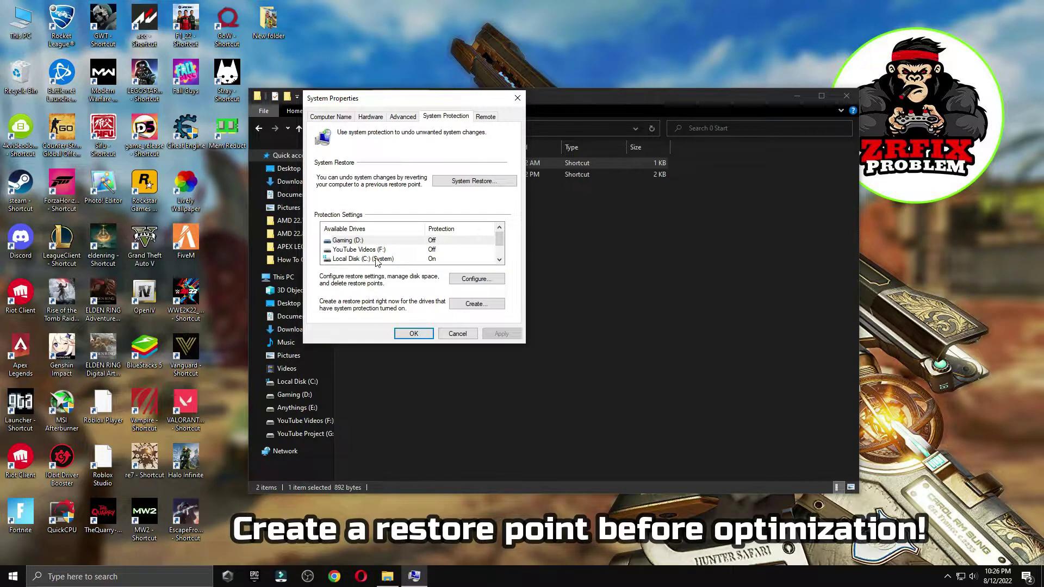
pyautogui.click(377, 259)
pyautogui.click(475, 278)
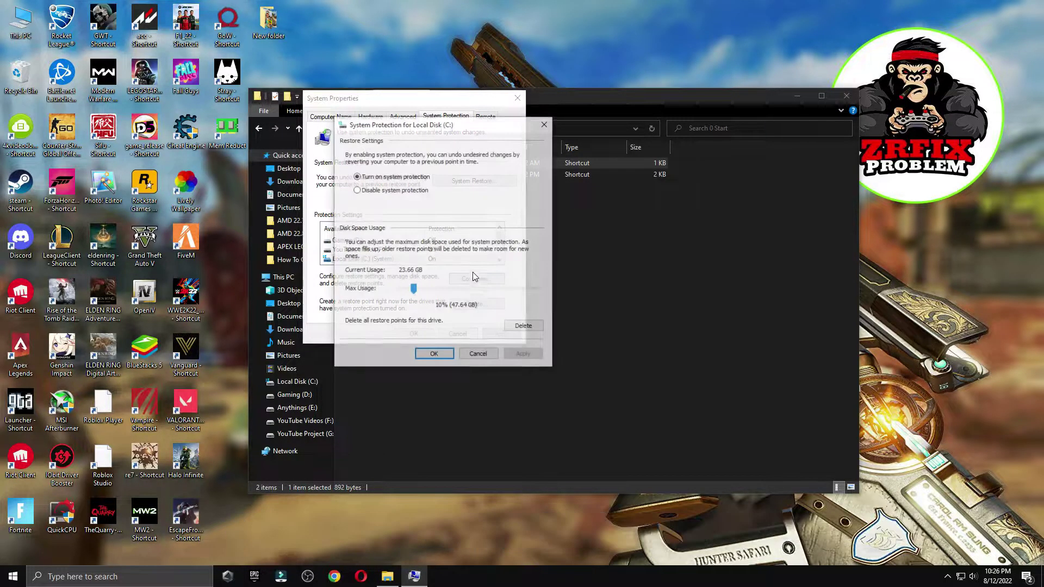
pyautogui.click(434, 354)
# Create a system restore point described as Apex Legends, and close the System Properties dialog.
pyautogui.click(475, 306)
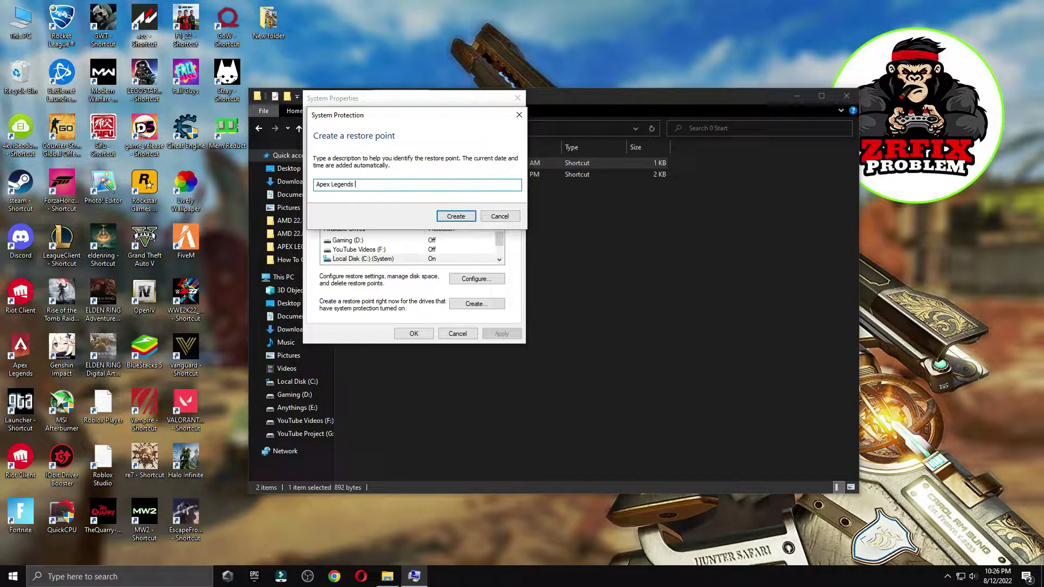
pyautogui.write('pt')
pyautogui.moveTo(386, 185); pyautogui.dragTo(315, 185)
pyautogui.click(456, 216)
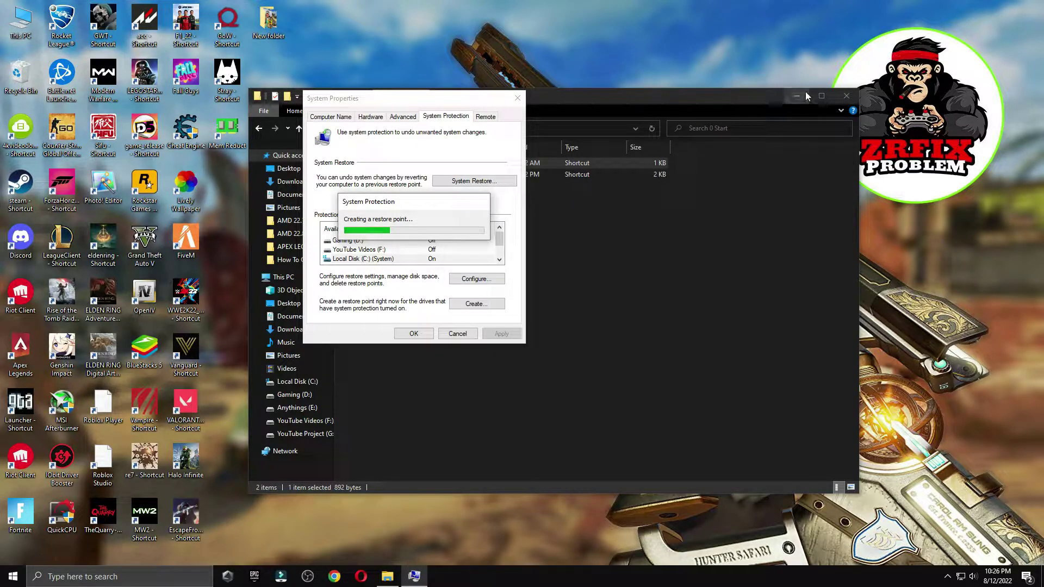
pyautogui.click(804, 91)
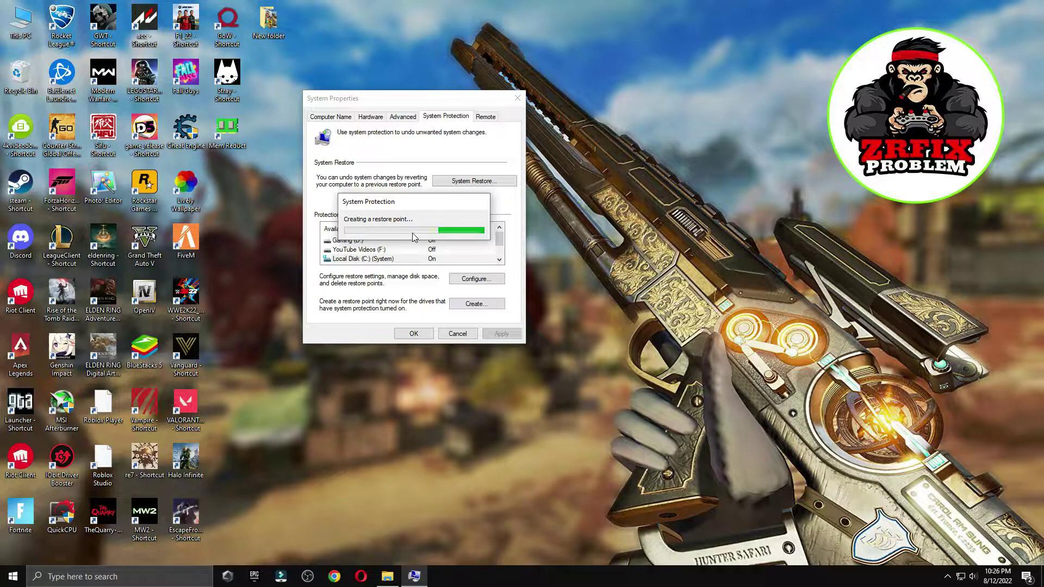
pyautogui.click(477, 228)
pyautogui.click(413, 333)
# Launch Startup Apps from the 0 Start folder and disable the last Skype entry in the startup list.
pyautogui.click(387, 576)
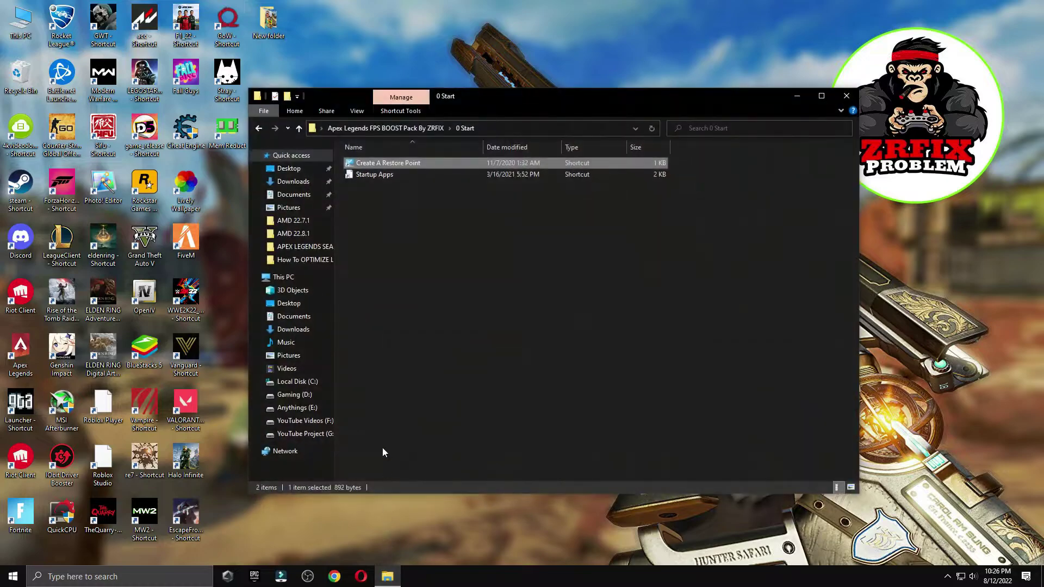
pyautogui.doubleClick(380, 174)
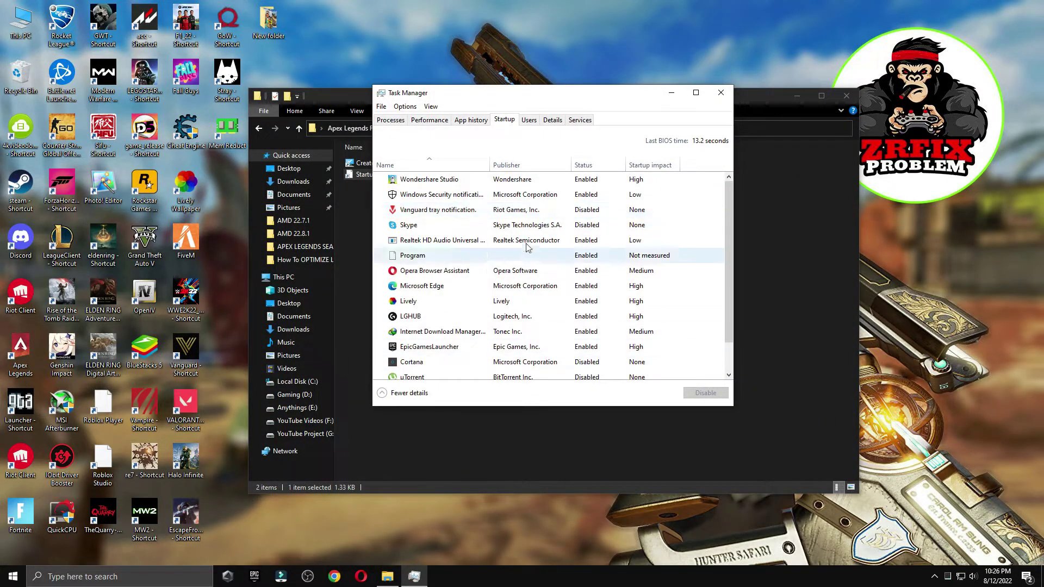
pyautogui.scroll(-1, 535, 304)
pyautogui.click(506, 375)
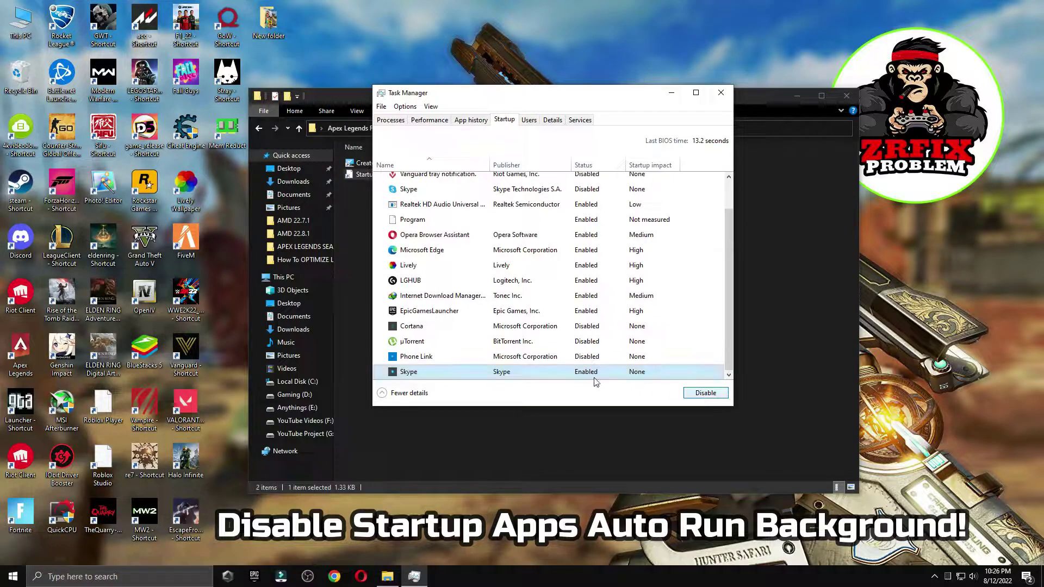
# Check the startup status of Phone Link, µTorrent, Cortana, Vanguard and the other Skype entry, and close Task Manager.
pyautogui.click(560, 357)
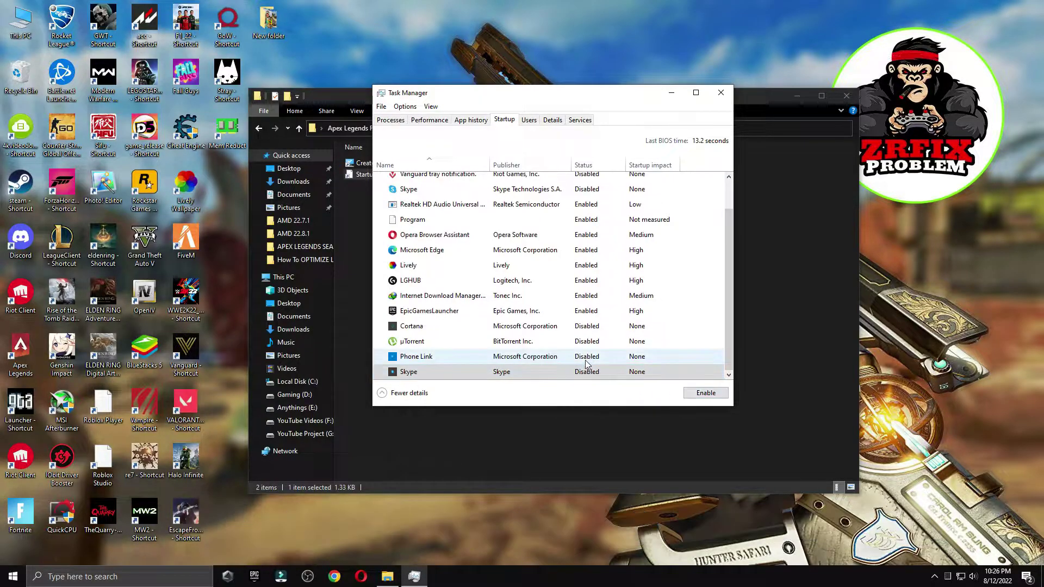
pyautogui.click(539, 343)
pyautogui.click(451, 326)
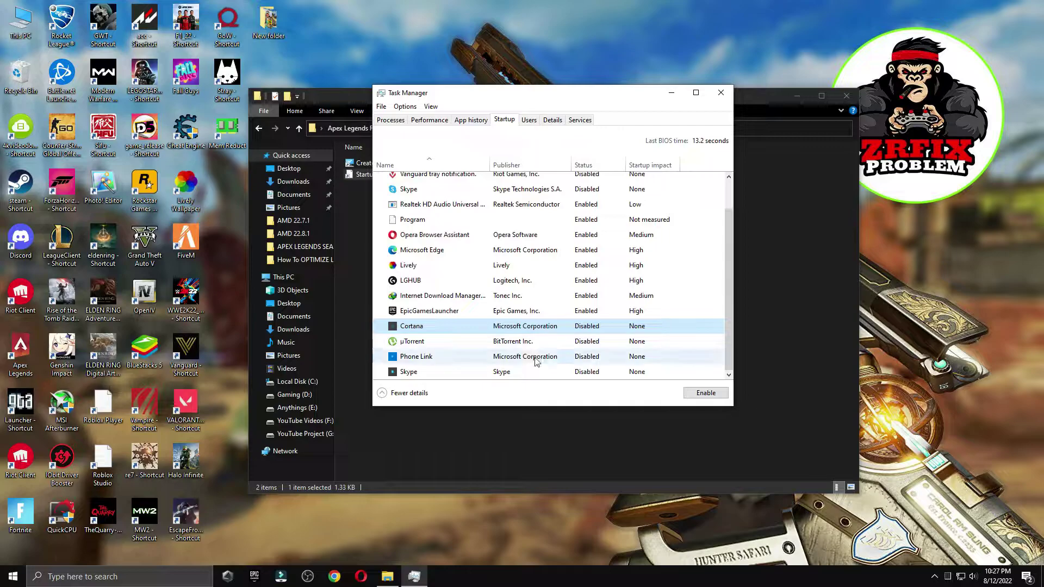
pyautogui.scroll(1, 560, 326)
pyautogui.click(439, 213)
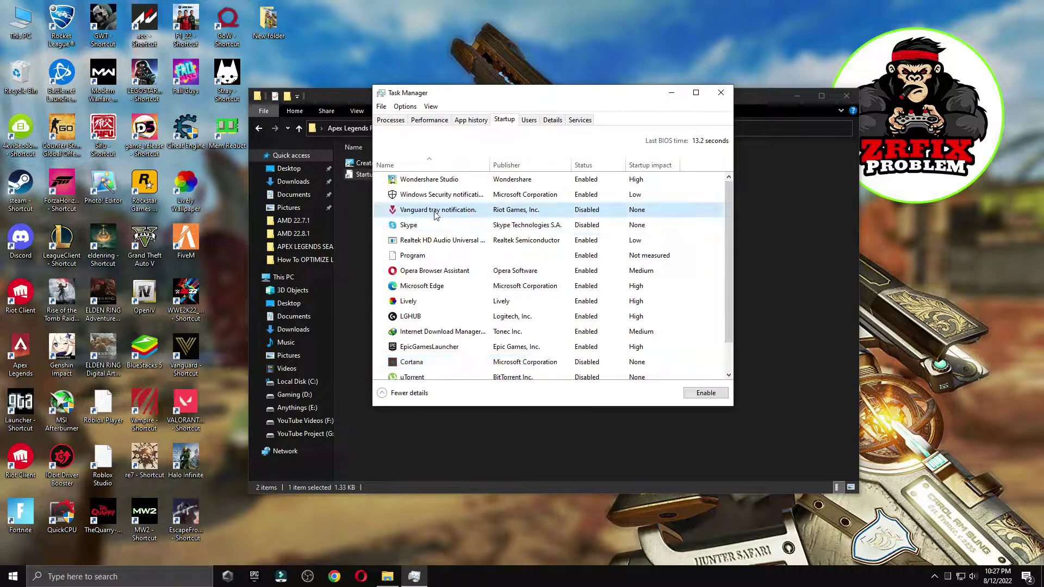
pyautogui.click(606, 226)
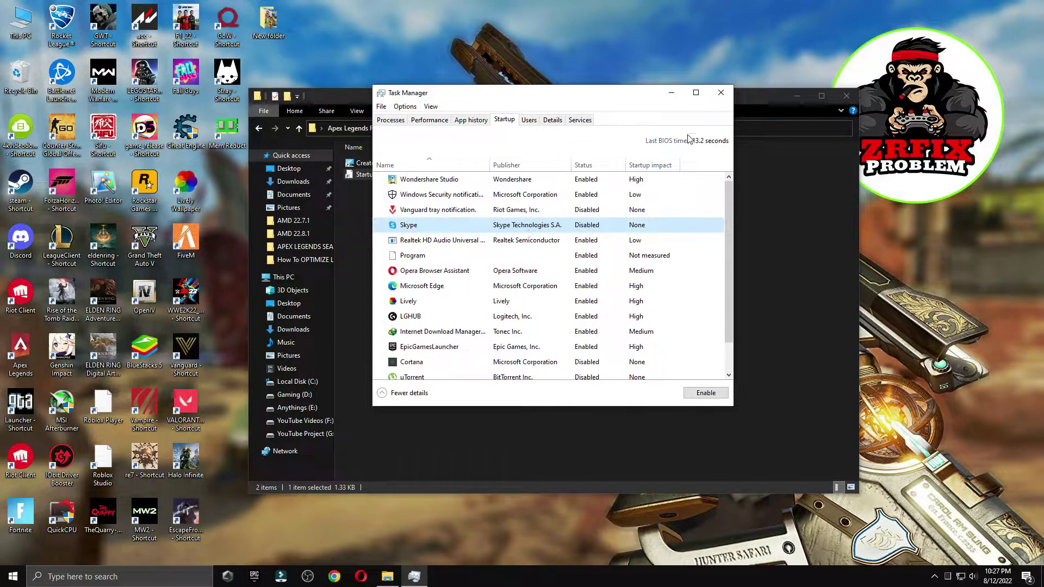
pyautogui.click(720, 93)
# Return to the pack's main folder and open its 1 Windows Tweaks folder.
pyautogui.click(258, 128)
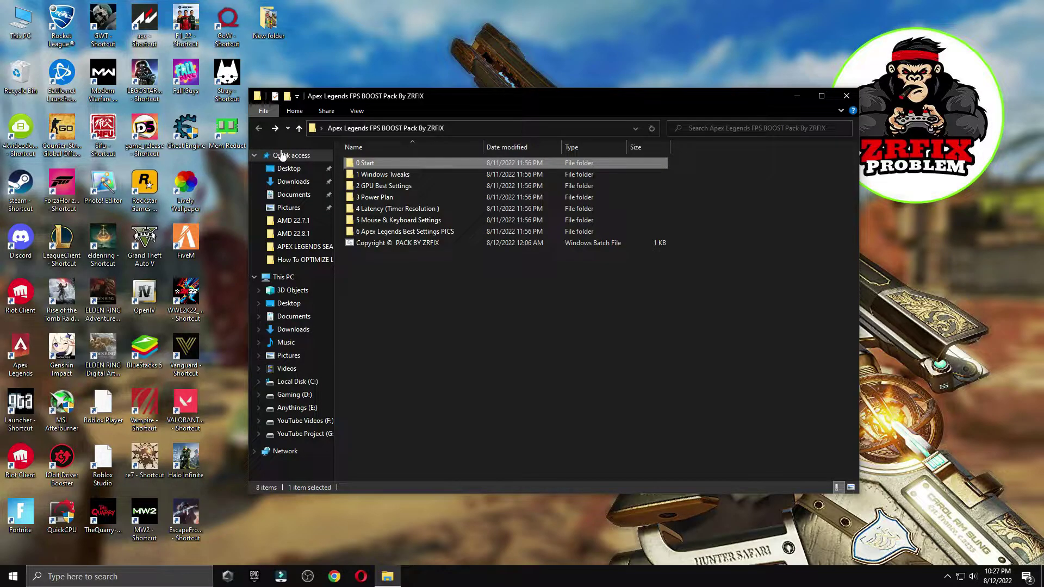
pyautogui.doubleClick(381, 177)
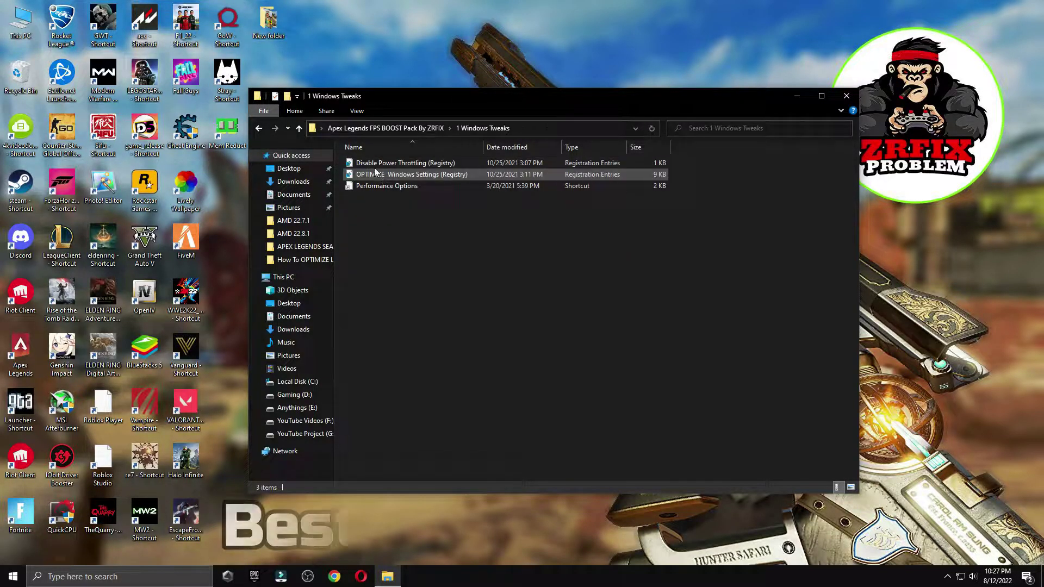
pyautogui.click(13, 576)
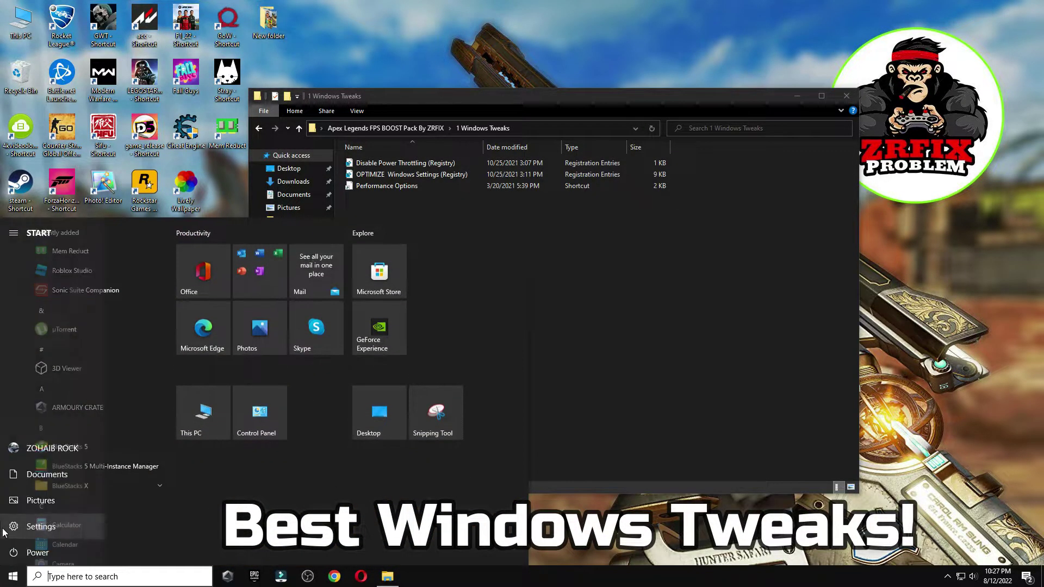
pyautogui.click(24, 526)
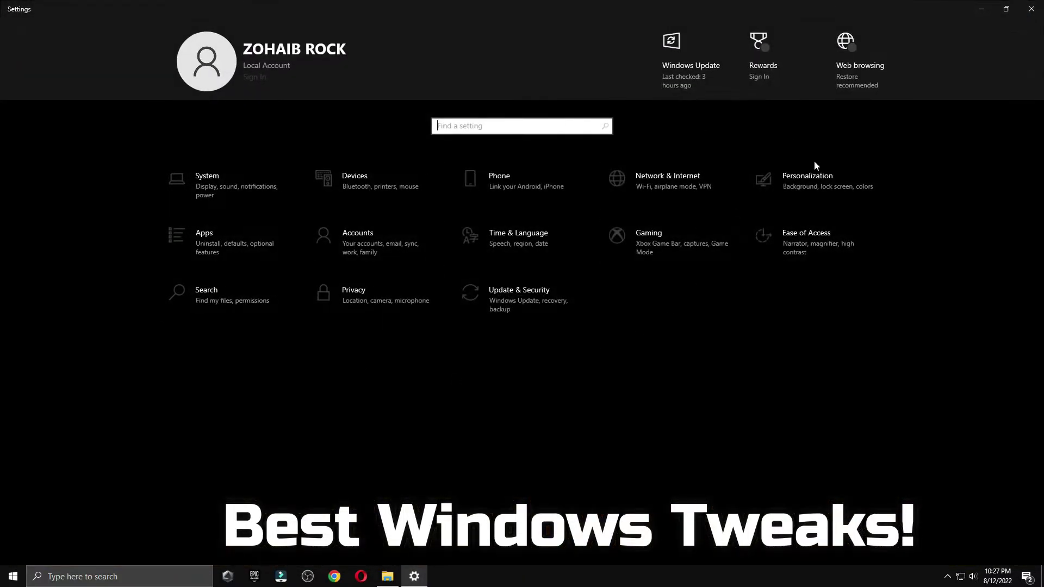
pyautogui.click(1030, 9)
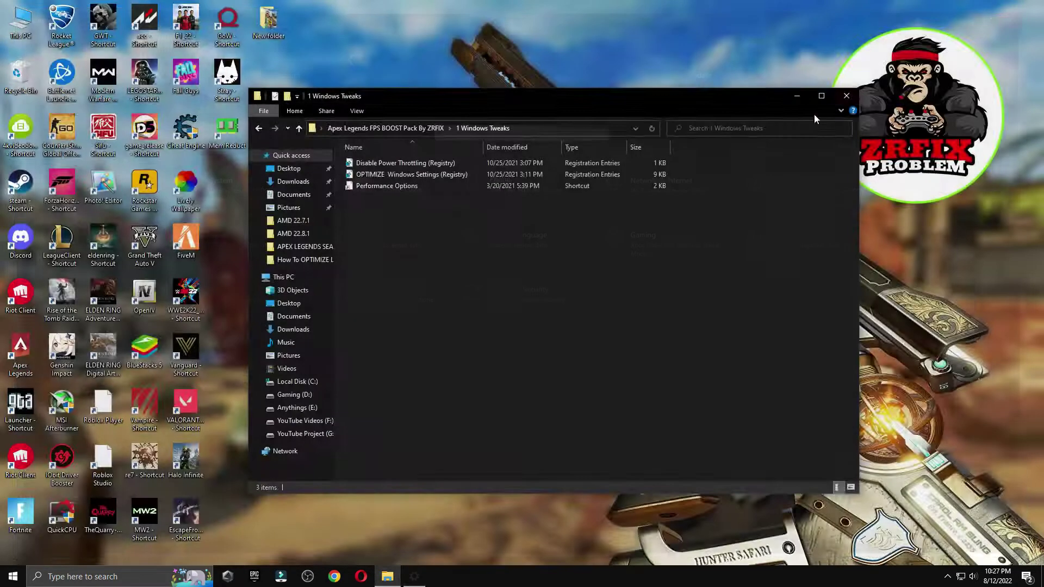
# Merge the registry tweaks from the 1 Windows Tweaks folder, including OPTIMIZE Windows Settings (Registry), and allow Registry Editor to make changes.
pyautogui.doubleClick(400, 176)
pyautogui.hotkey('alt', 'y')
pyautogui.press('Return')
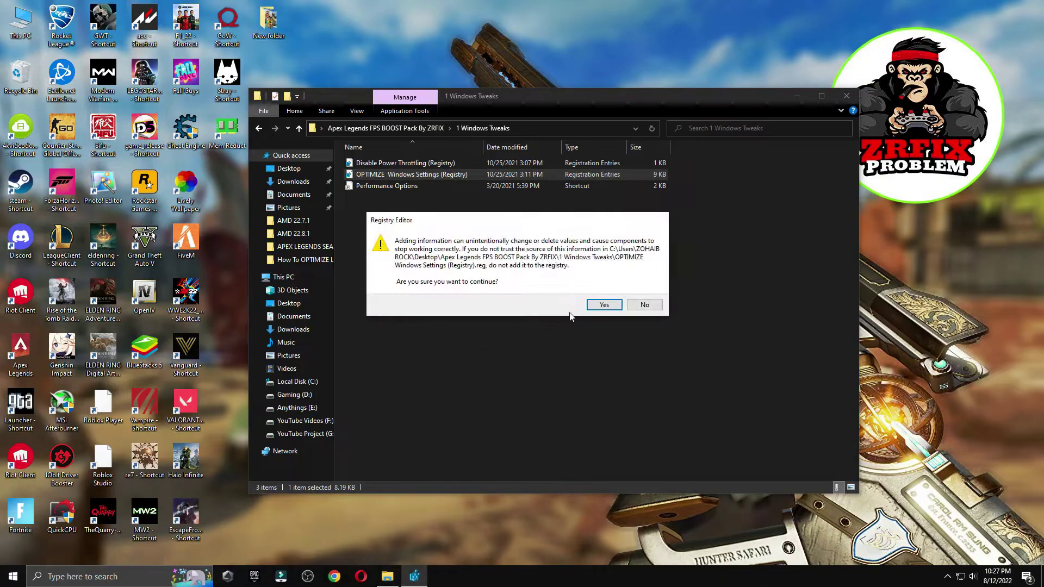
pyautogui.press('Return')
pyautogui.doubleClick(417, 174)
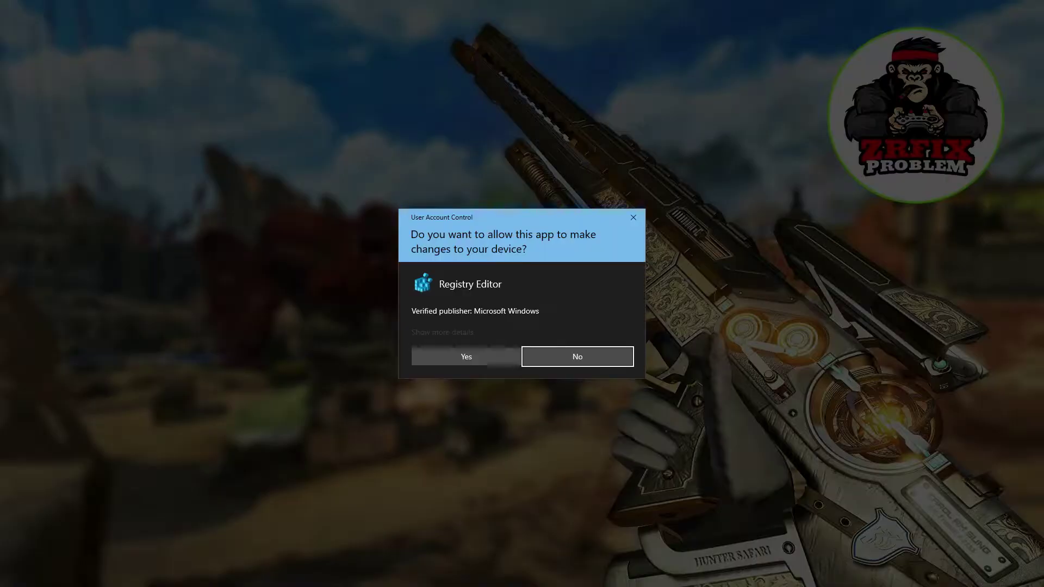
pyautogui.hotkey('alt', 'y')
pyautogui.click(599, 301)
pyautogui.press('Return')
# Launch the Performance Options shortcut and confirm the visual effects with Adjust for best performance selected.
pyautogui.doubleClick(395, 188)
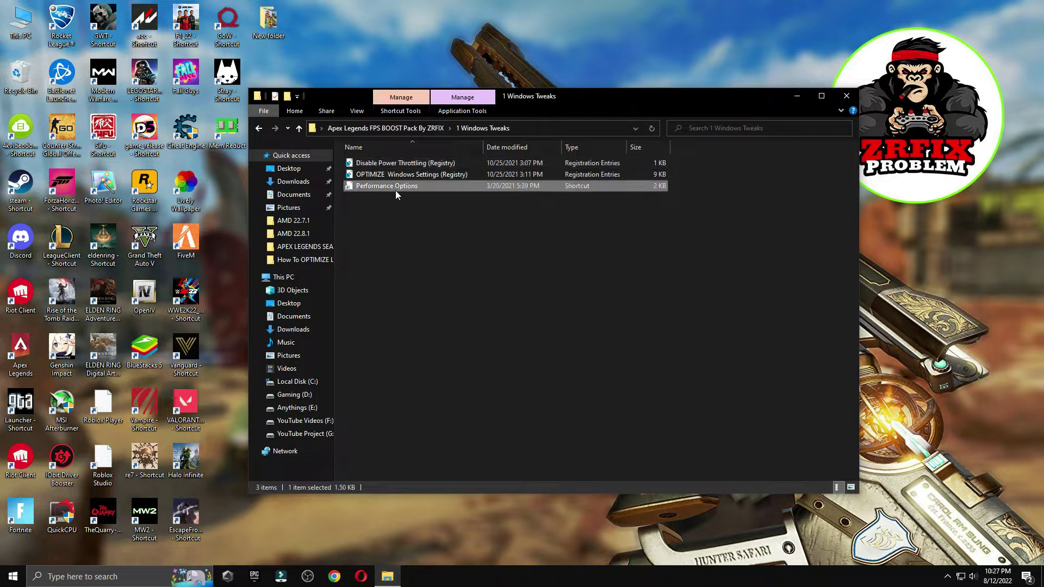
pyautogui.moveTo(298, 126); pyautogui.dragTo(487, 69)
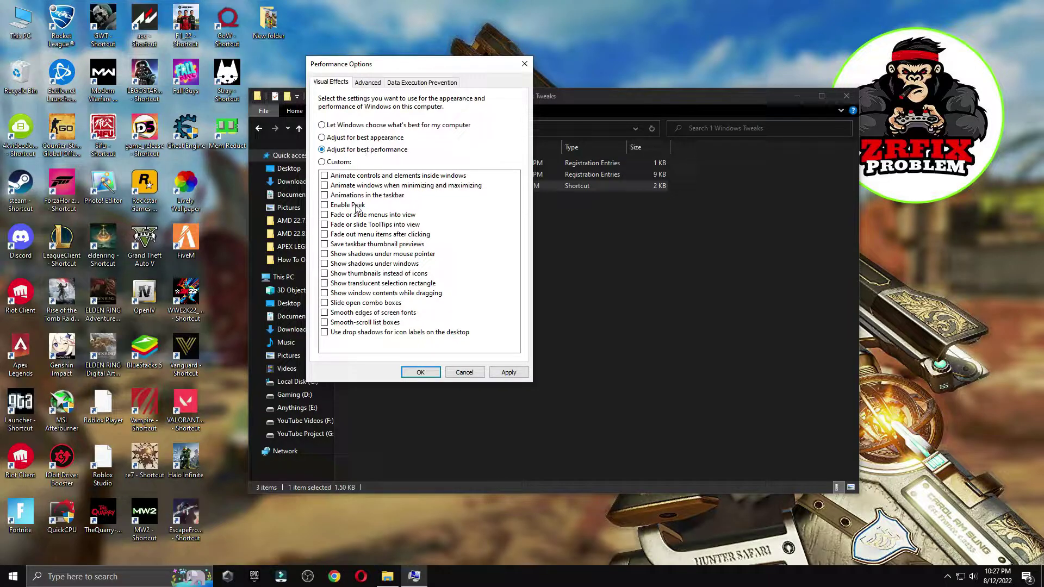
pyautogui.click(422, 373)
# Open the pack's 2 GPU Best Settings folder and show its contents as extra large icons.
pyautogui.click(259, 127)
pyautogui.doubleClick(379, 186)
pyautogui.rightClick(387, 225)
pyautogui.moveTo(432, 226)
pyautogui.click(545, 230)
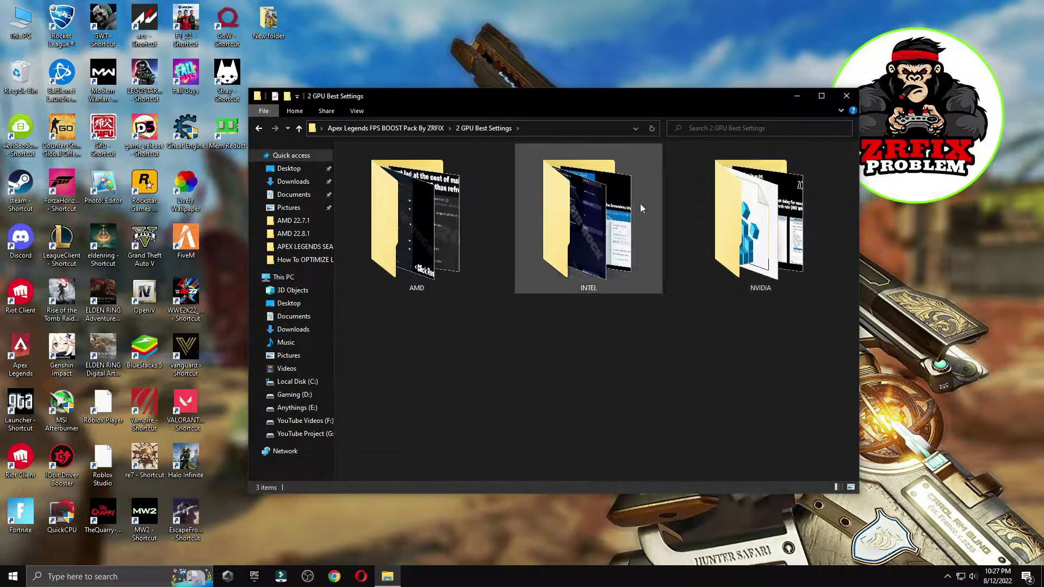
# Examine the recommended advanced and display settings in the AMD folder's pictures, and close the image viewer.
pyautogui.doubleClick(433, 226)
pyautogui.click(389, 208)
pyautogui.doubleClick(389, 209)
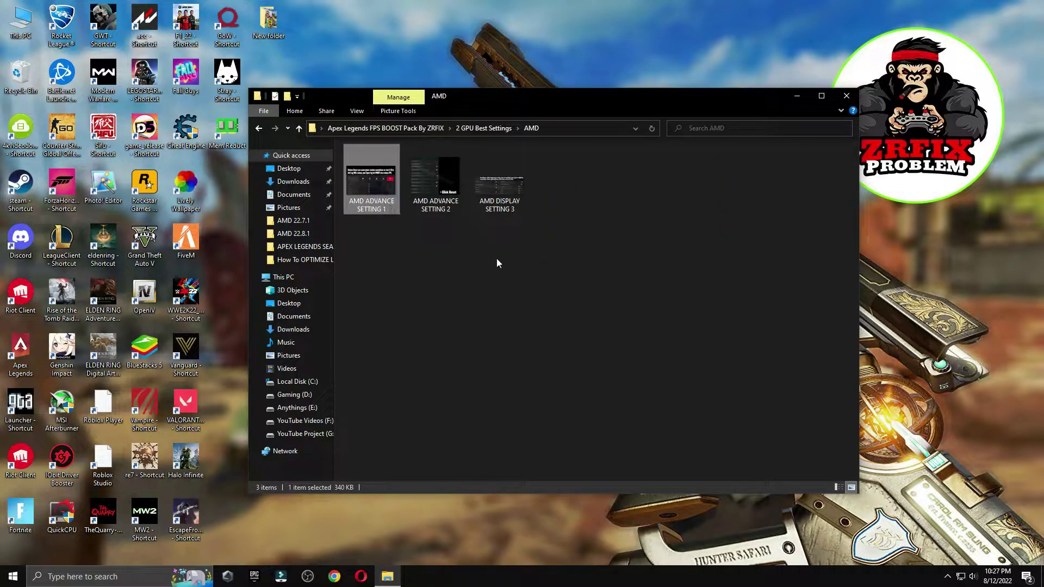
pyautogui.click(557, 407)
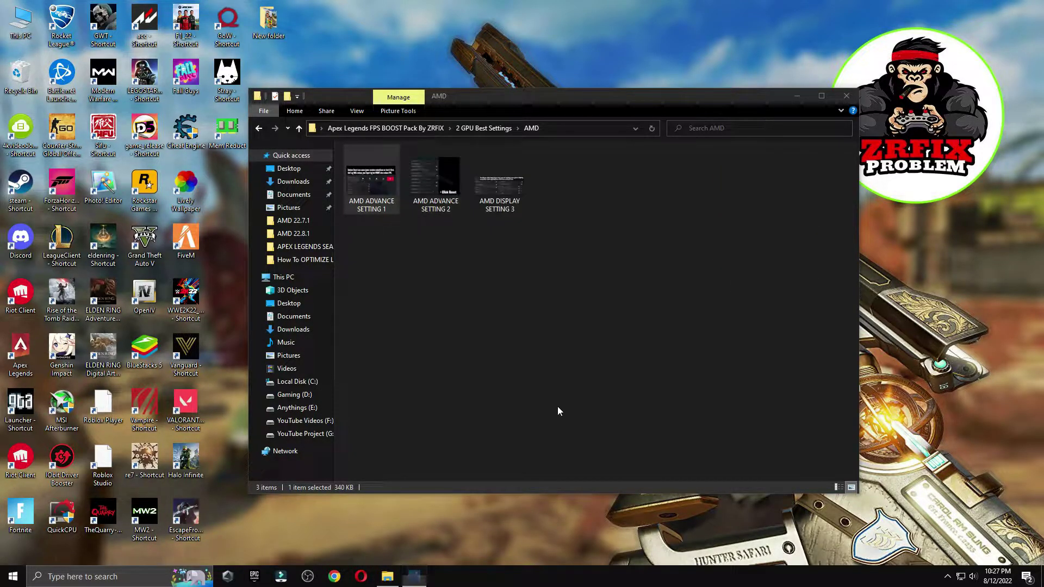
pyautogui.press('Right')
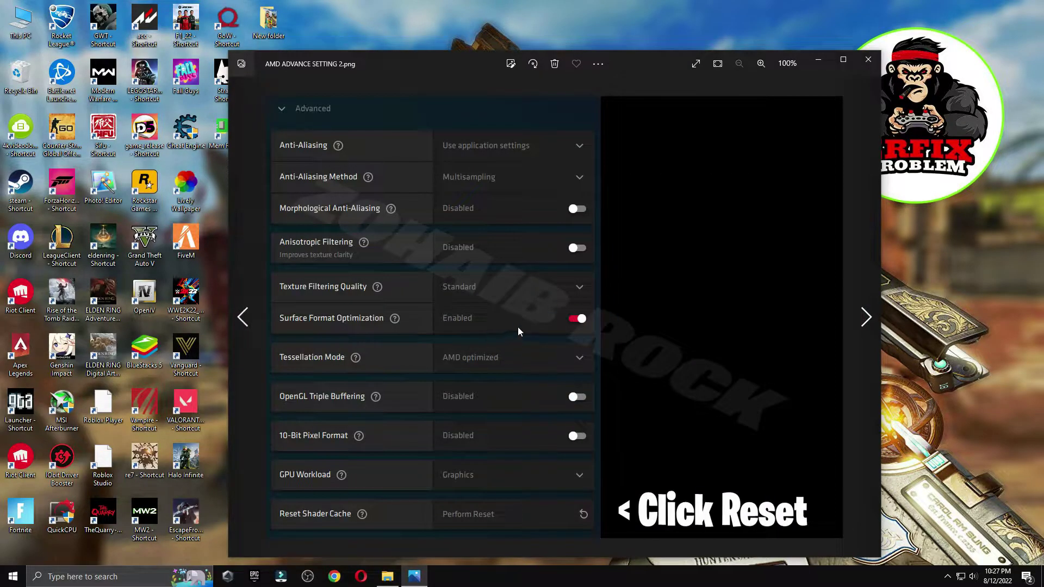
pyautogui.press('Right')
pyautogui.click(872, 65)
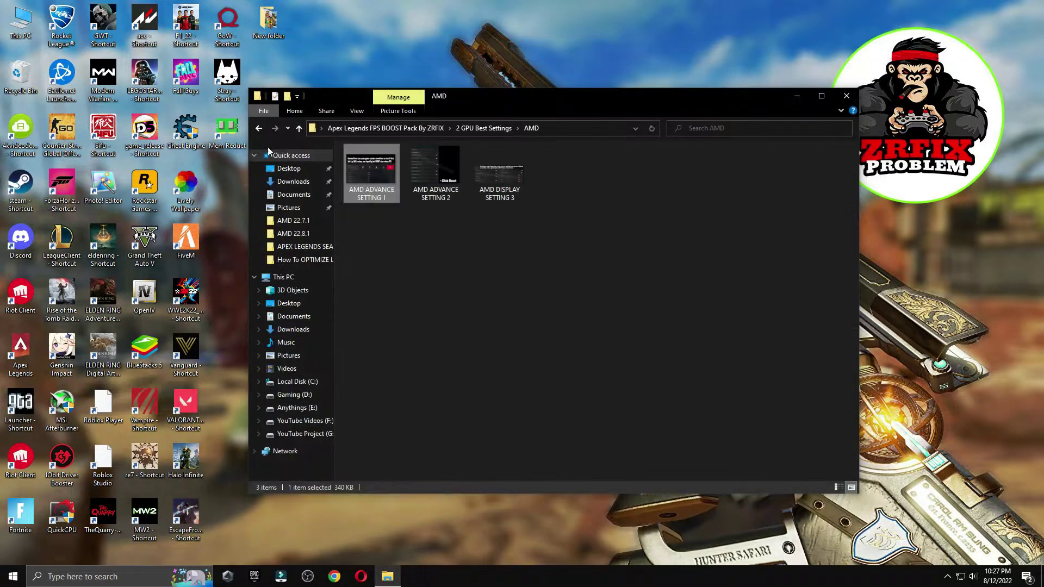
# Examine the Intel Graphics Command Center and Intel HD Graphics Control Panel pictures in the INTEL folder, and close the image viewer.
pyautogui.press('BackSpace')
pyautogui.press('Right')
pyautogui.press('Return')
pyautogui.doubleClick(371, 193)
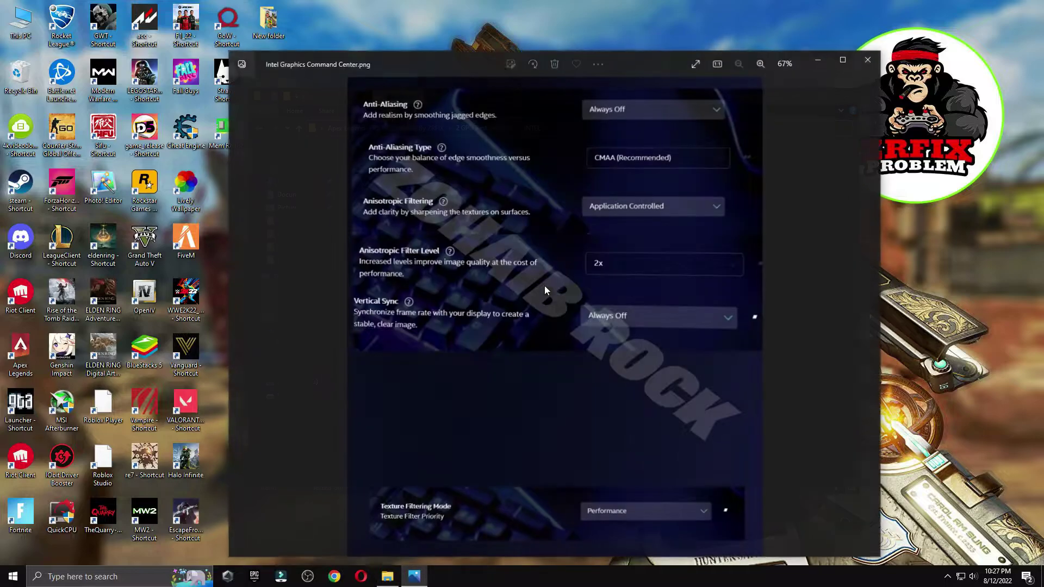
pyautogui.press('Right')
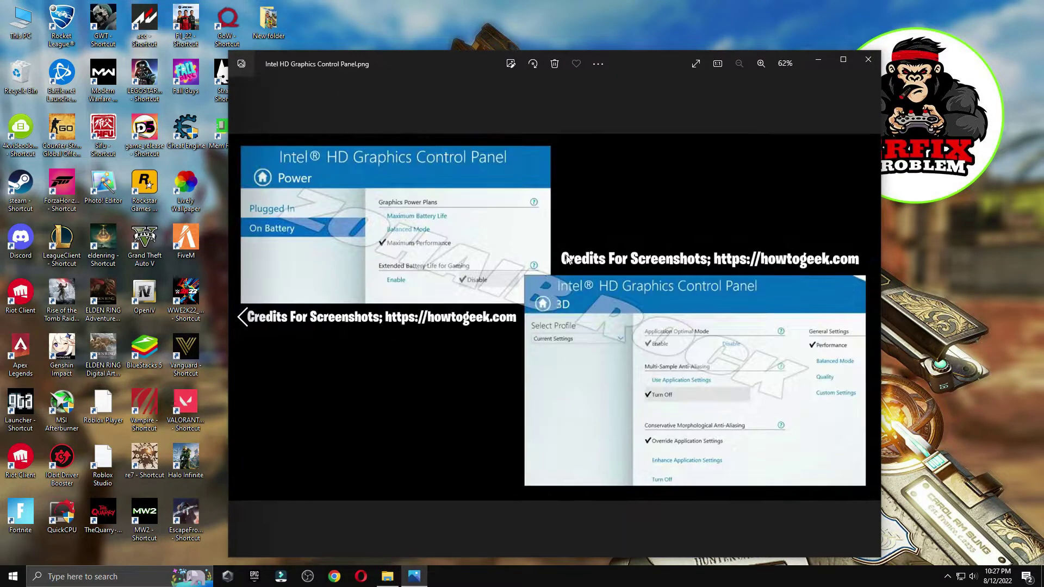
pyautogui.click(869, 61)
# Examine the NVIDIA Settings (Manage 3D Settings) picture in the NVIDIA folder, and close the image viewer.
pyautogui.click(258, 128)
pyautogui.doubleClick(759, 213)
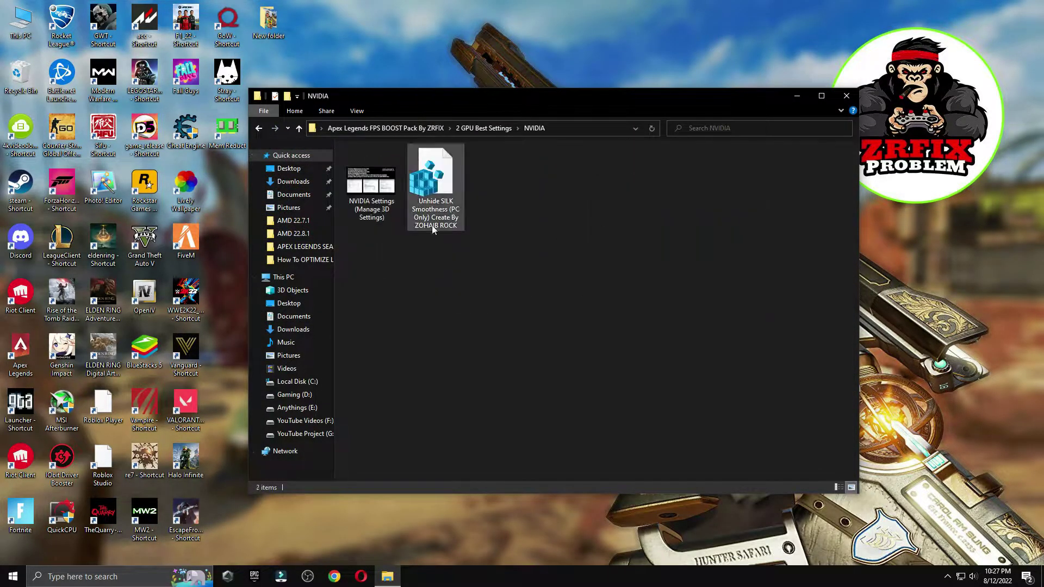
pyautogui.doubleClick(395, 191)
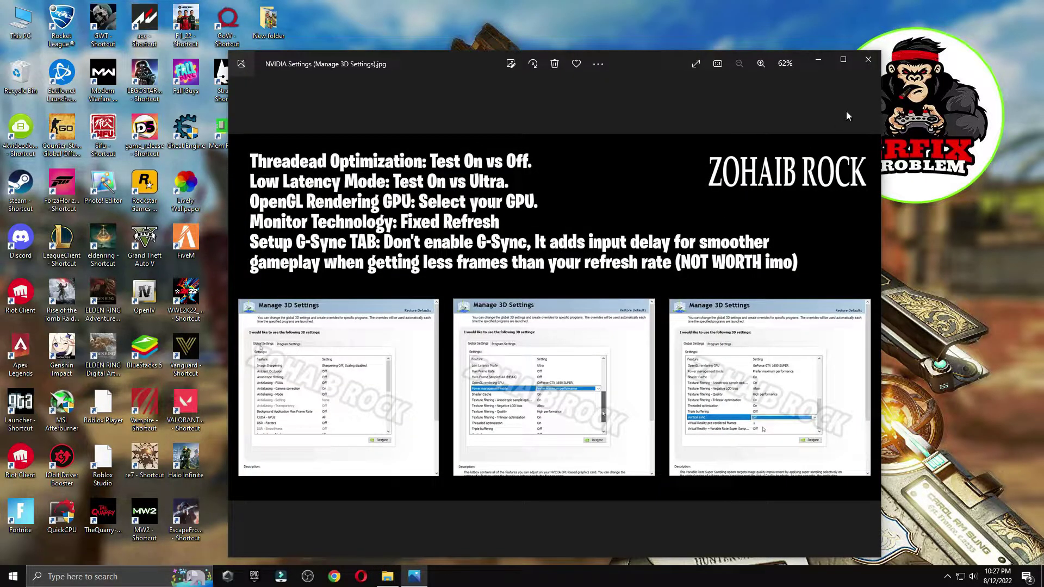
pyautogui.click(868, 60)
# Return to the pack's main folder and open its 3 Power Plan folder.
pyautogui.click(258, 129)
pyautogui.click(259, 129)
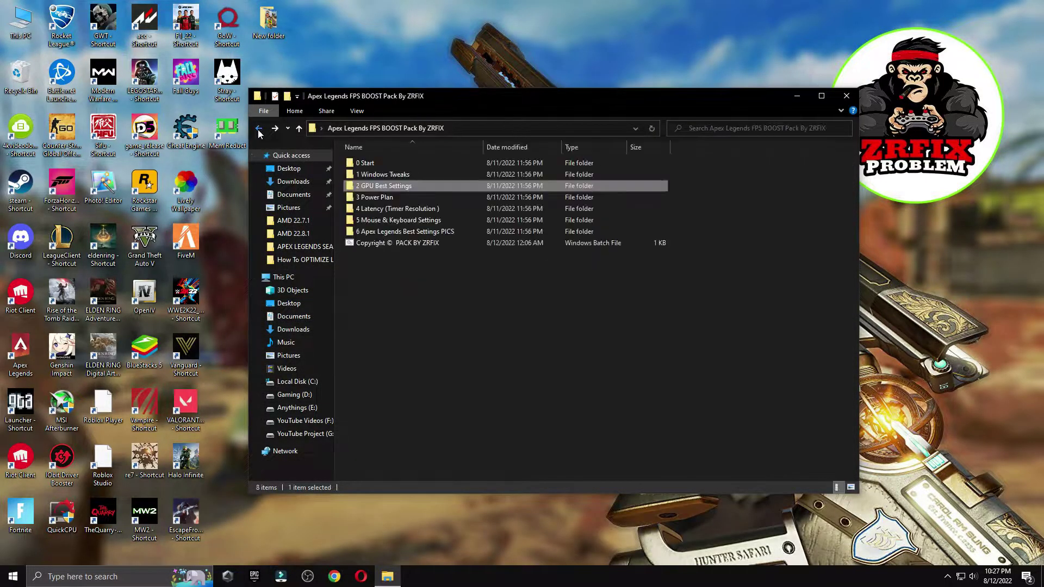
pyautogui.doubleClick(370, 198)
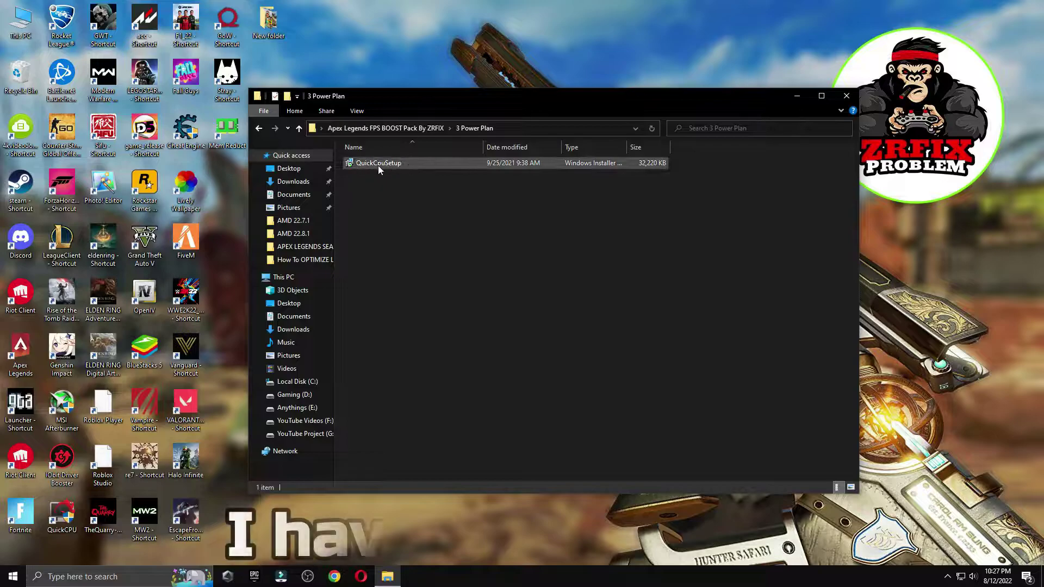
# Launch QuickCPU from the desktop with administrator permission, closing the folder window and the update notice.
pyautogui.doubleClick(61, 509)
pyautogui.click(468, 363)
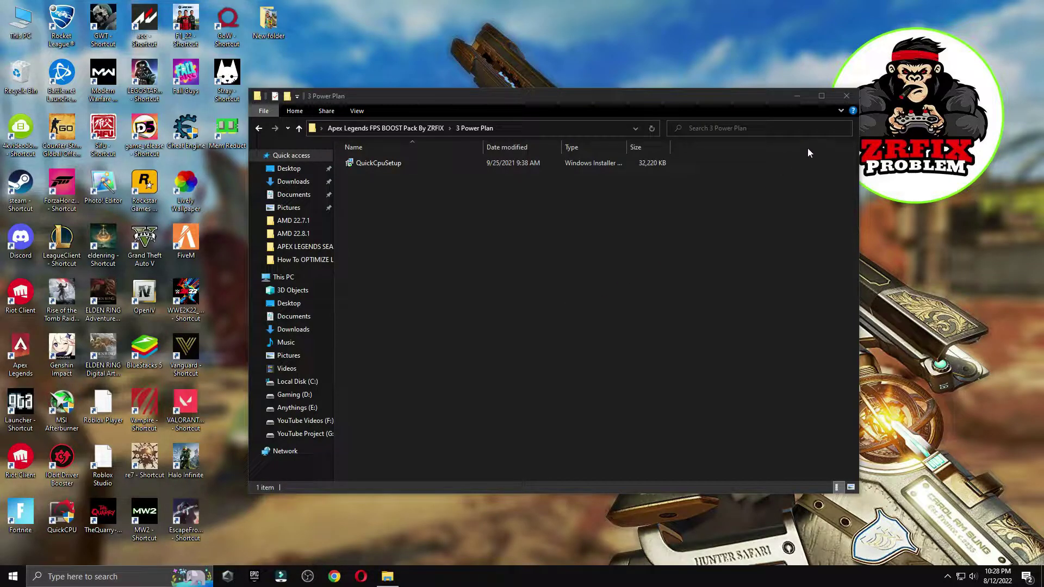
pyautogui.click(845, 103)
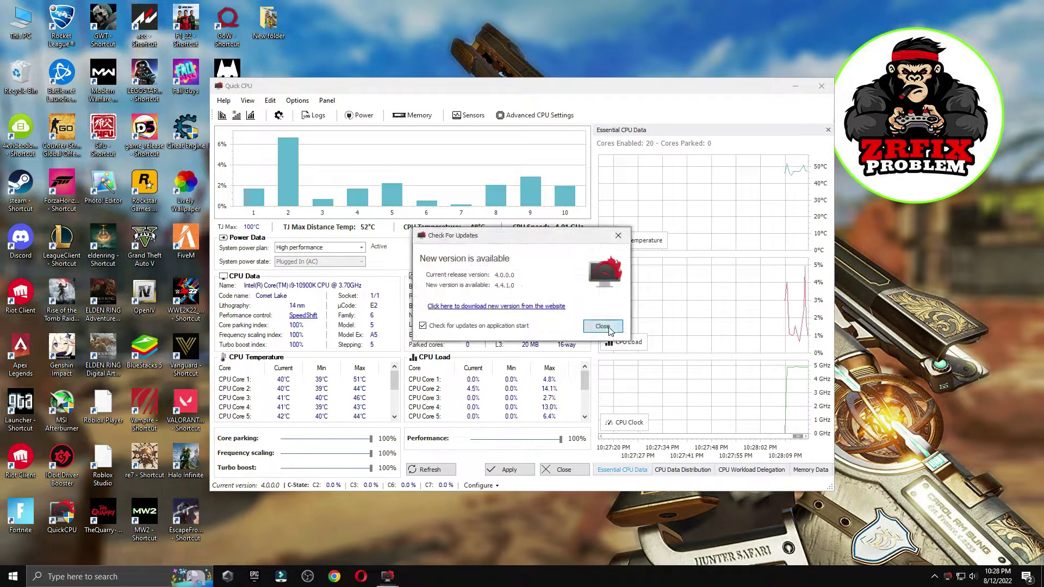
pyautogui.click(607, 328)
# Set the system power plan to High performance with Performance at 100%, and apply the changes.
pyautogui.click(364, 247)
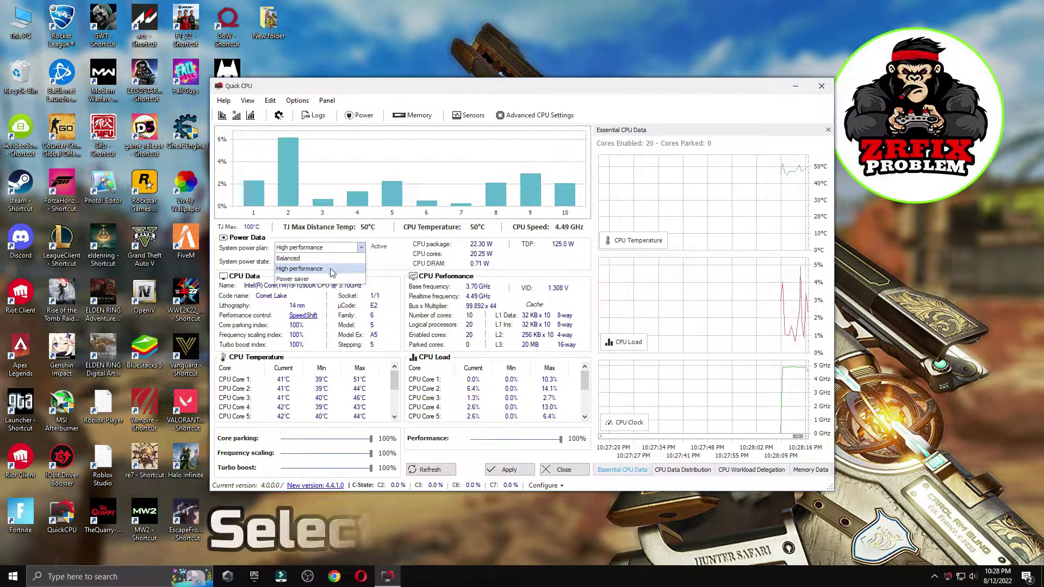
pyautogui.click(302, 269)
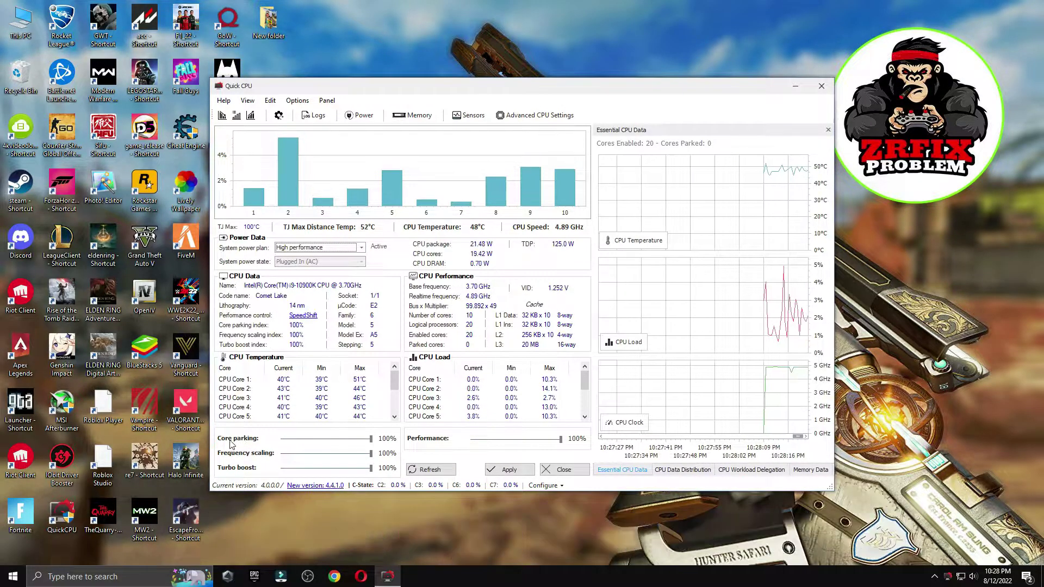
pyautogui.click(560, 439)
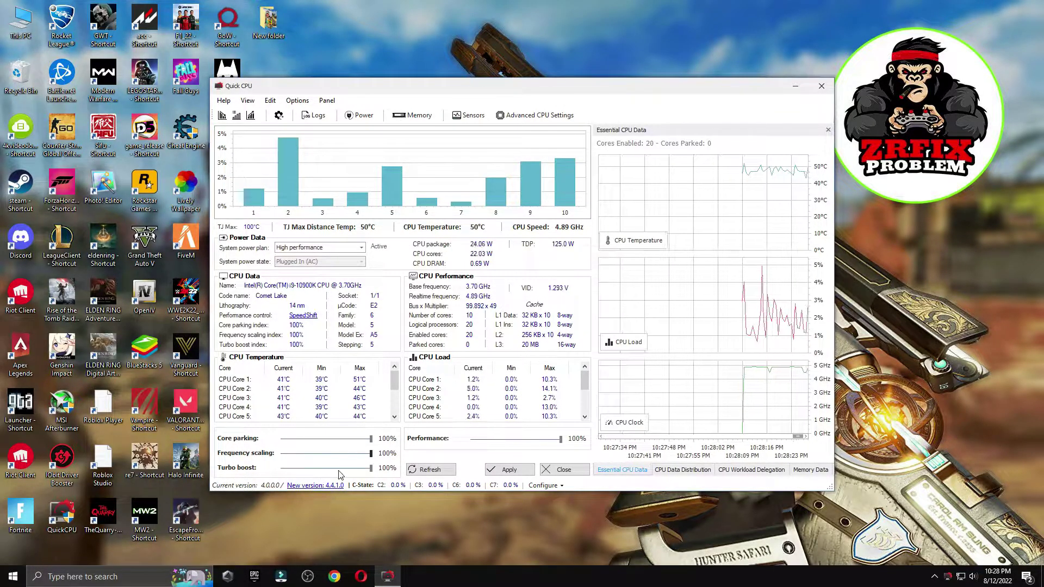
pyautogui.click(506, 469)
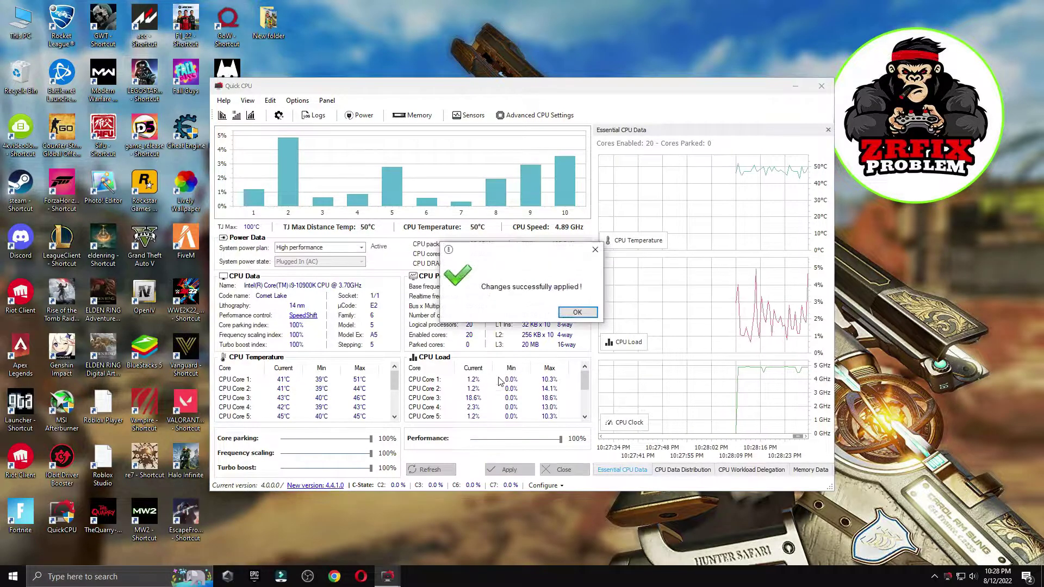
pyautogui.click(568, 314)
# Search Windows for power, open Choose a power plan to check the preferred and additional plans, and close Power Options.
pyautogui.click(127, 577)
pyautogui.write('p')
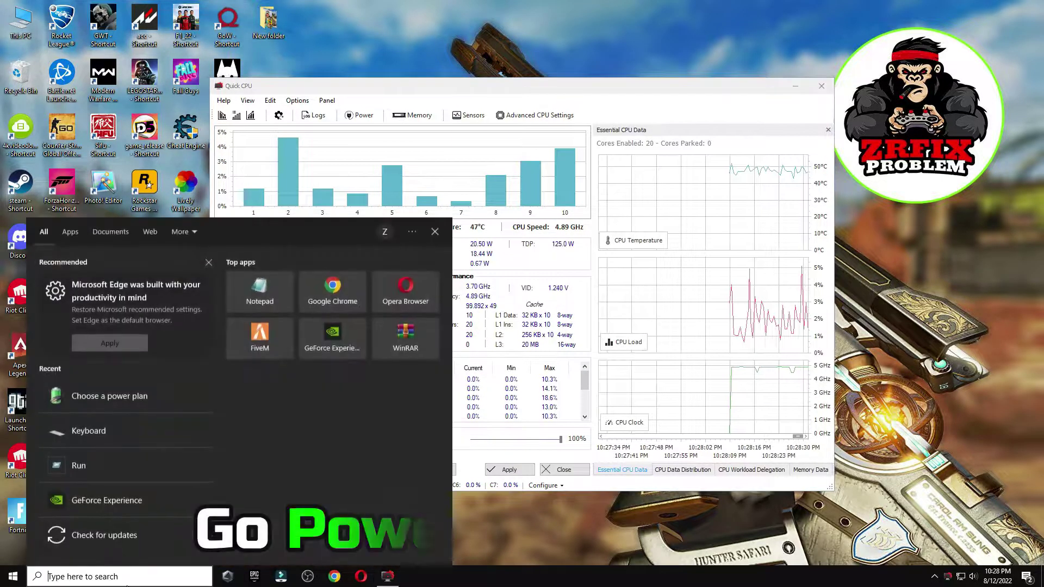
pyautogui.write('ower')
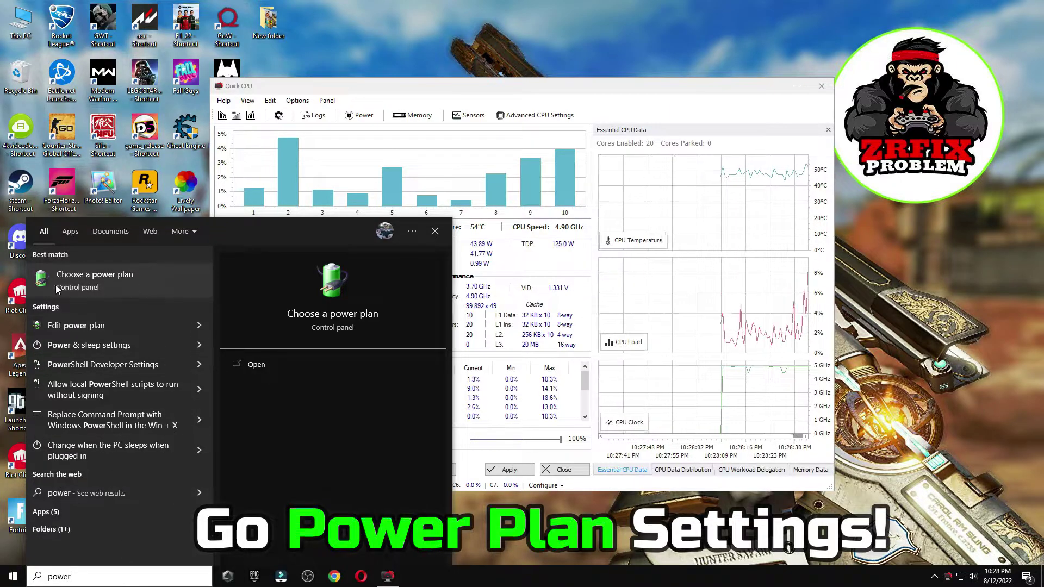
pyautogui.click(120, 279)
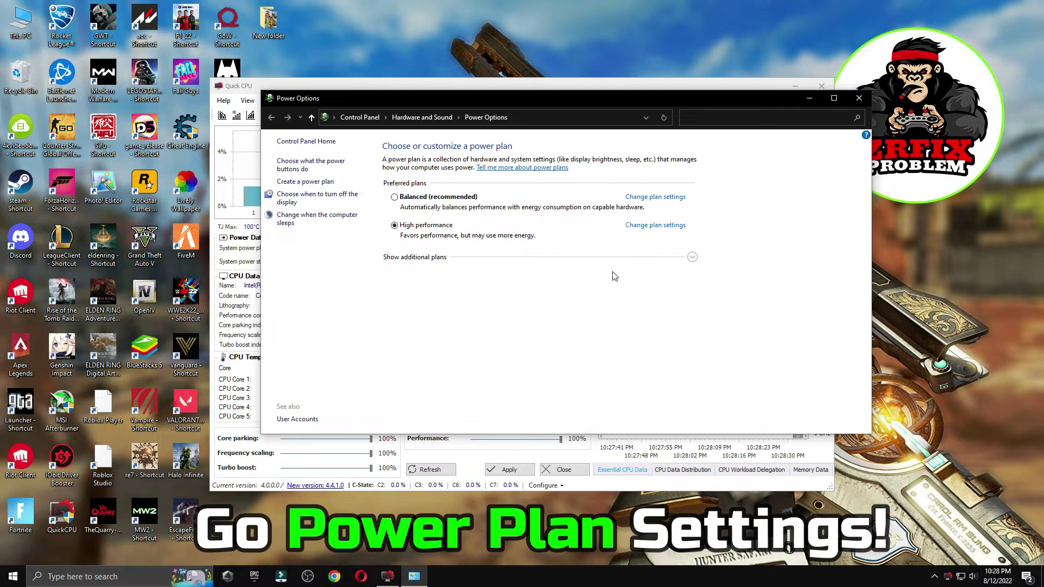
pyautogui.click(692, 256)
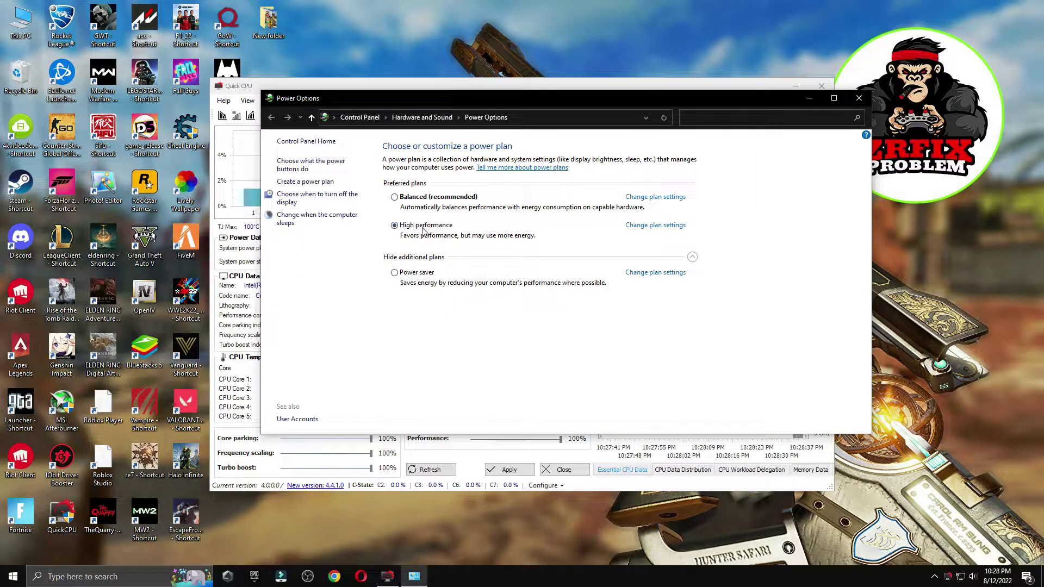
pyautogui.click(692, 257)
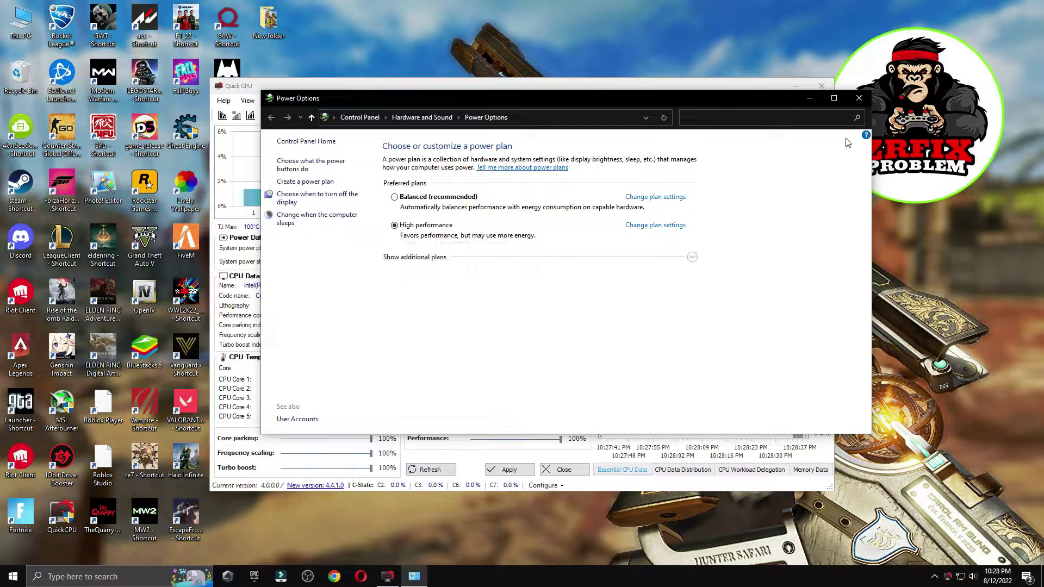
pyautogui.click(857, 100)
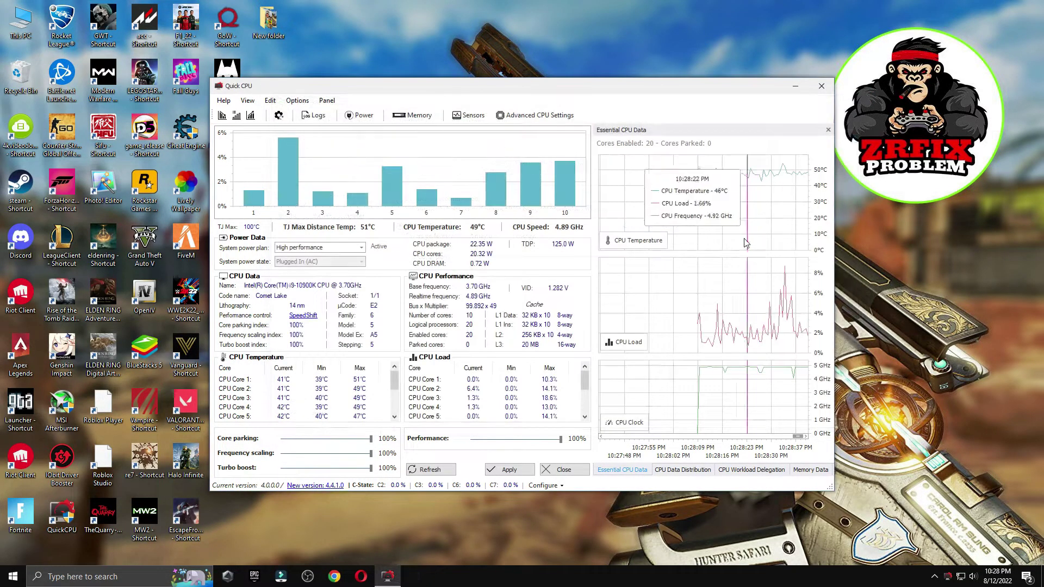
# Close Quick CPU and launch Timer Resolution from the pack's 4 Latency (Timer Resolution ) folder, minimizing the folder window.
pyautogui.click(565, 469)
pyautogui.doubleClick(433, 190)
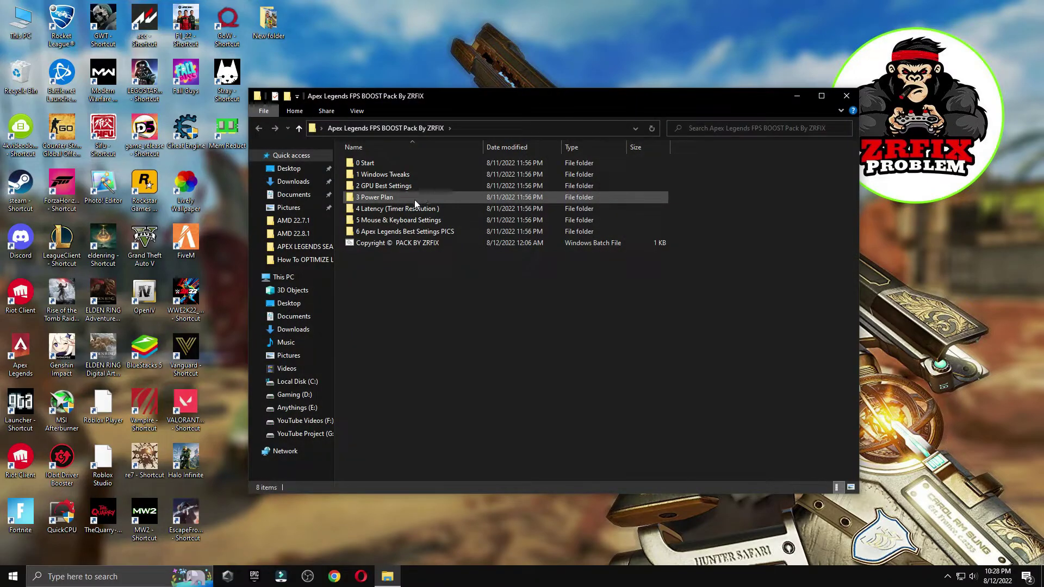
pyautogui.doubleClick(365, 211)
pyautogui.doubleClick(382, 163)
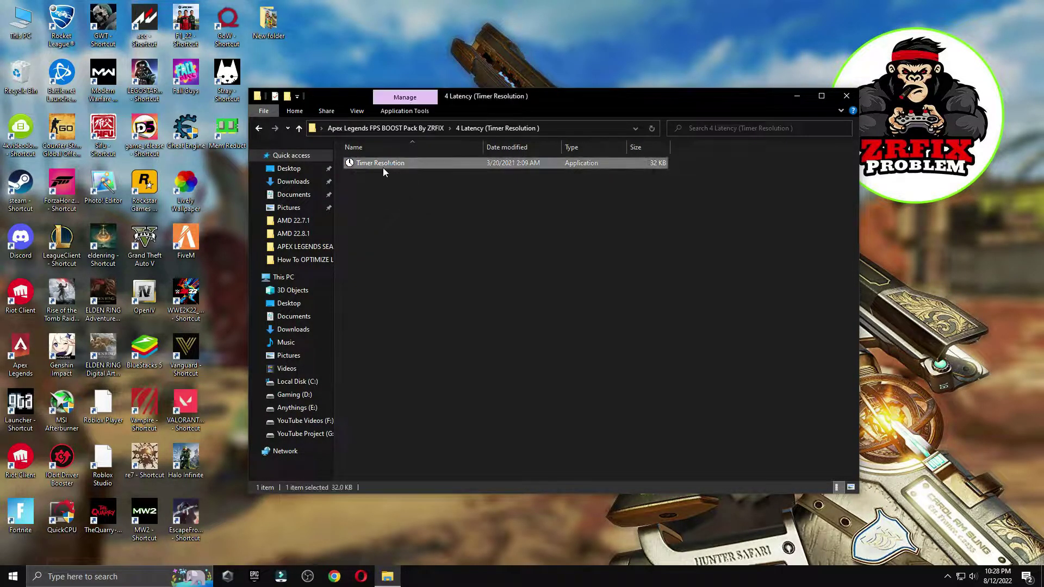
pyautogui.click(796, 95)
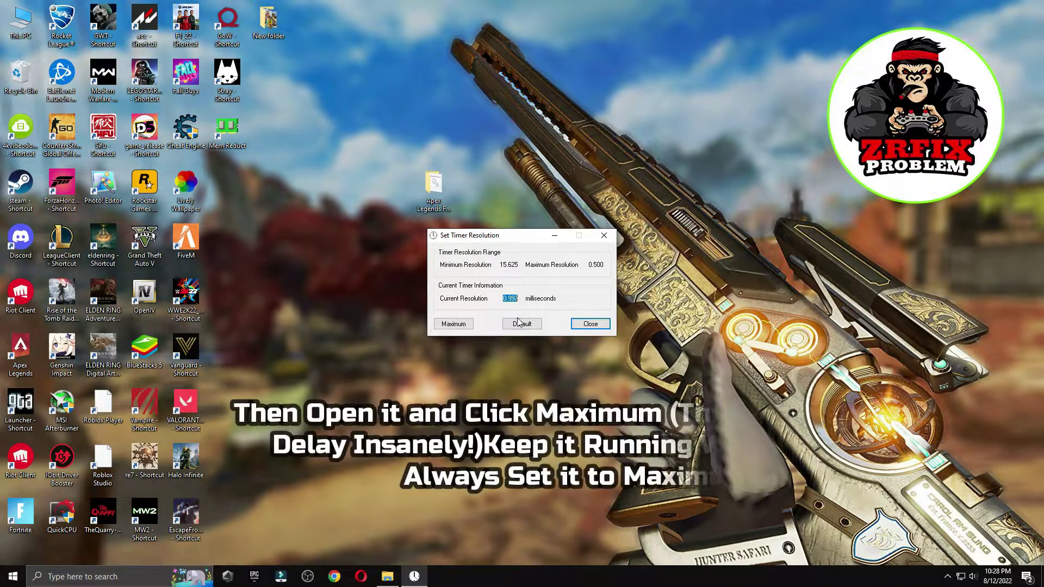
# Set the timer resolution to Maximum, minimize the Timer Resolution tool and bring back the pack's folder window.
pyautogui.click(453, 323)
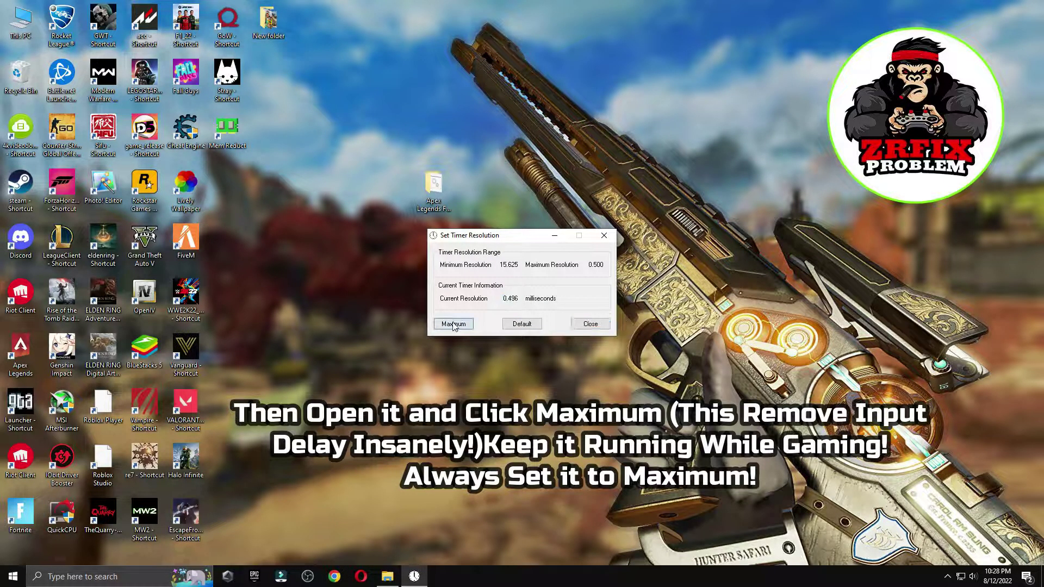
pyautogui.click(554, 234)
pyautogui.click(387, 576)
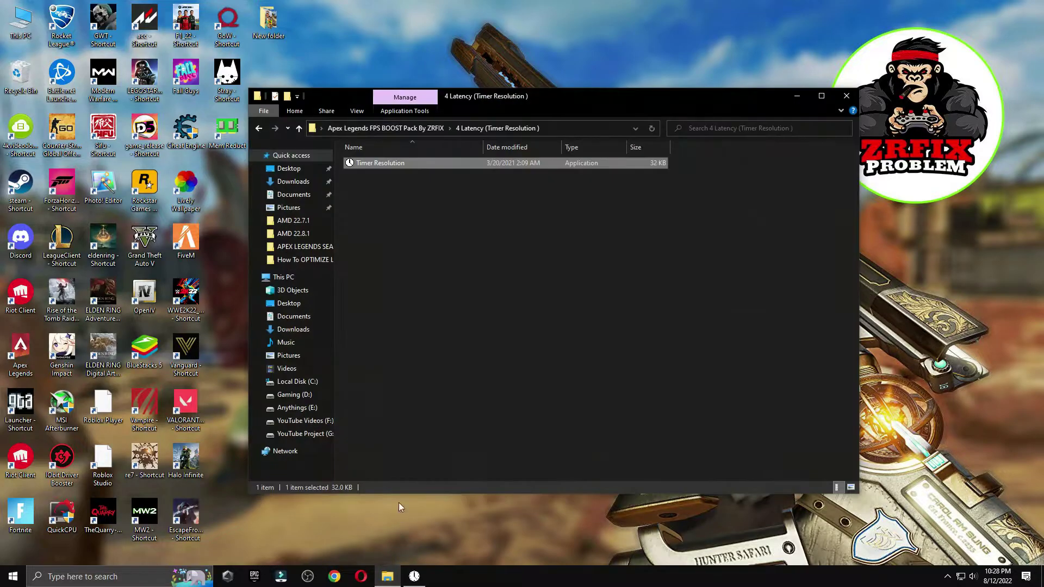
# Open the M1 Mouse Acceleration shortcut from the pack's 5 Mouse & Keyboard Settings folder to check the pointer options.
pyautogui.press('BackSpace')
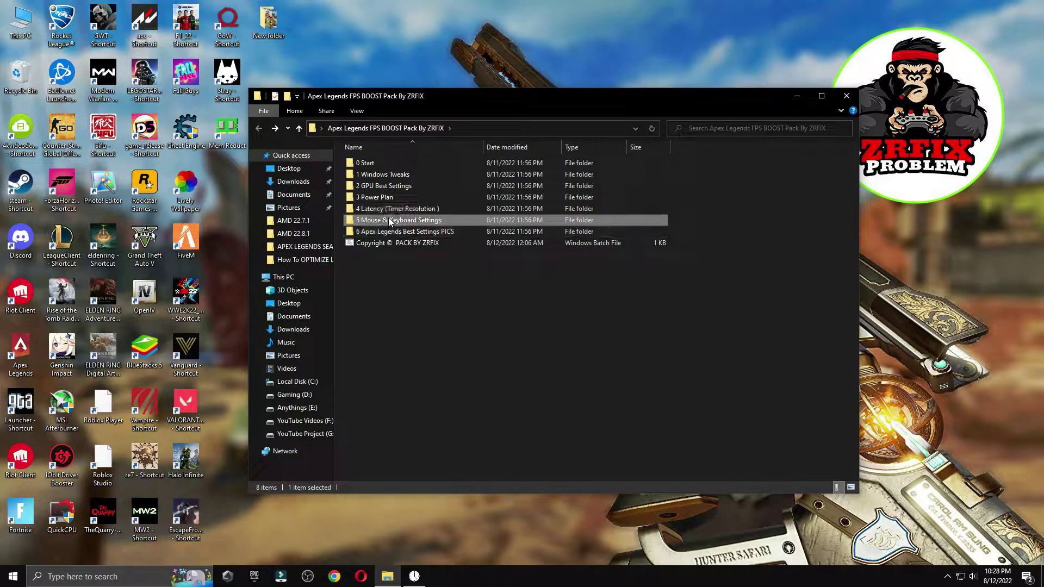
pyautogui.doubleClick(381, 216)
pyautogui.doubleClick(451, 182)
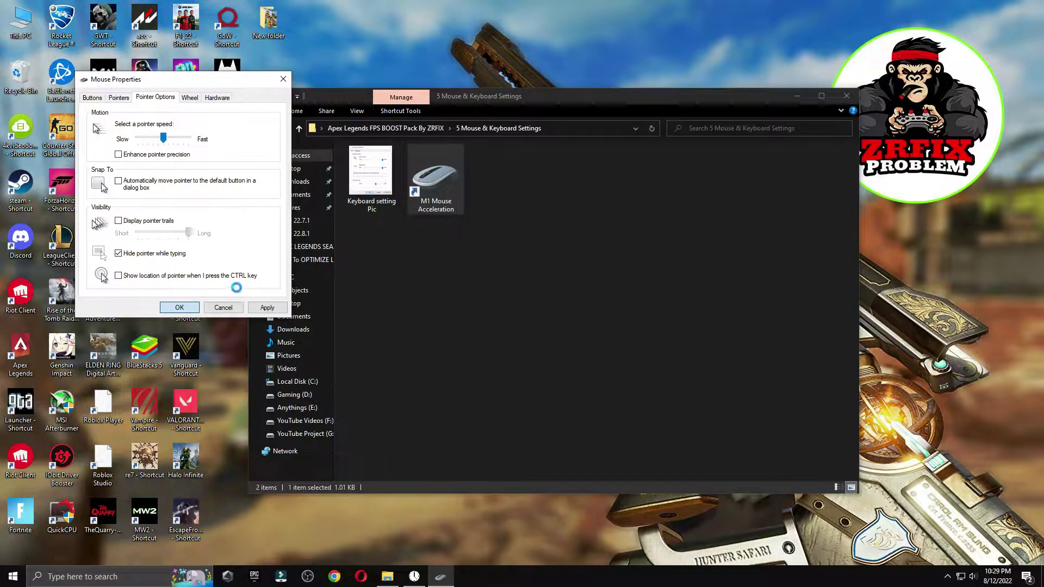
# View the Keyboard setting Pic, search Windows for keyboard to open Keyboard Properties beside it for comparison, and close both.
pyautogui.doubleClick(371, 184)
pyautogui.click(149, 582)
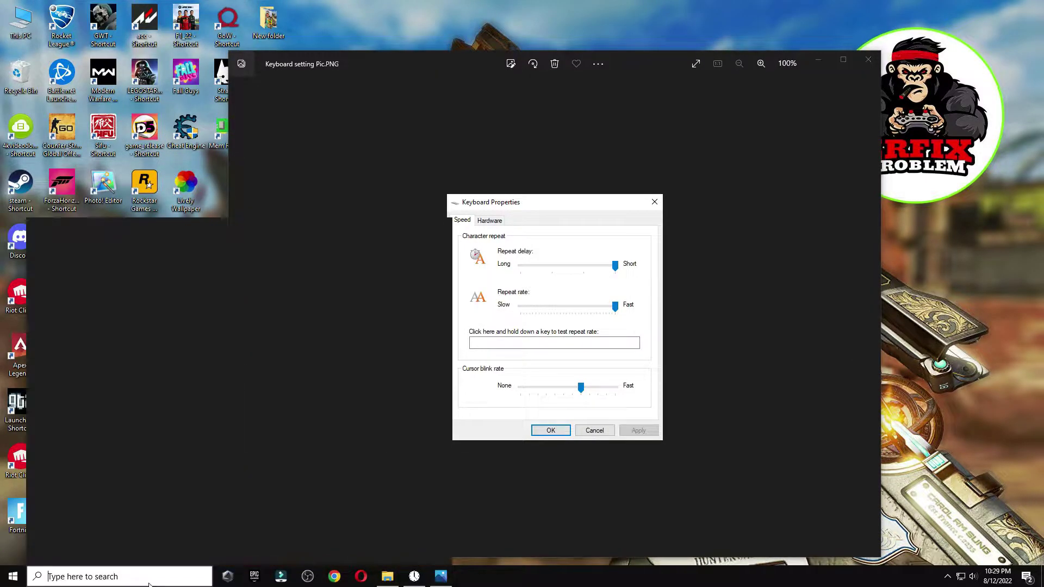
pyautogui.write('keyboard')
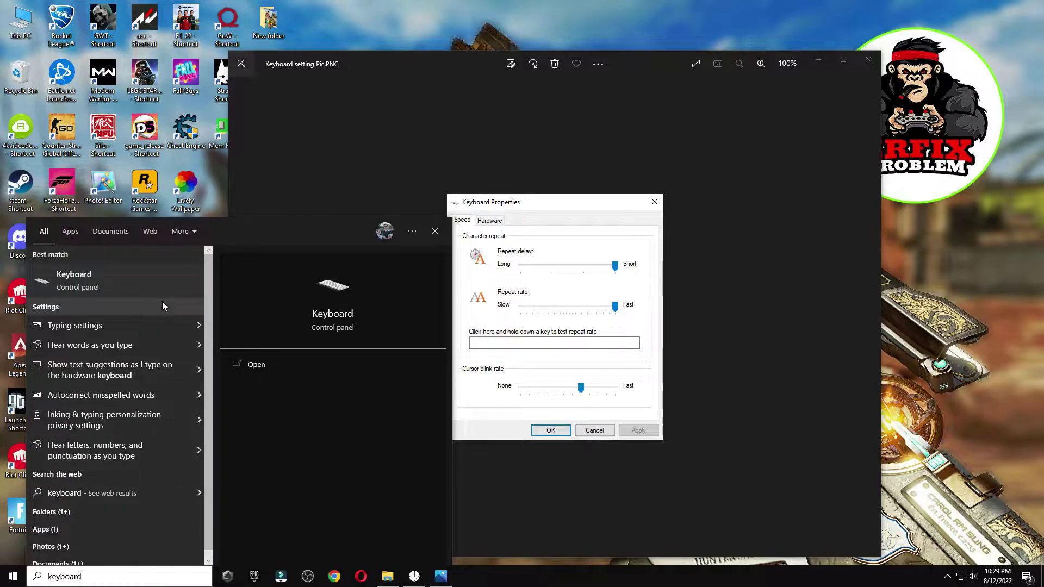
pyautogui.click(118, 277)
pyautogui.moveTo(229, 99); pyautogui.dragTo(359, 204)
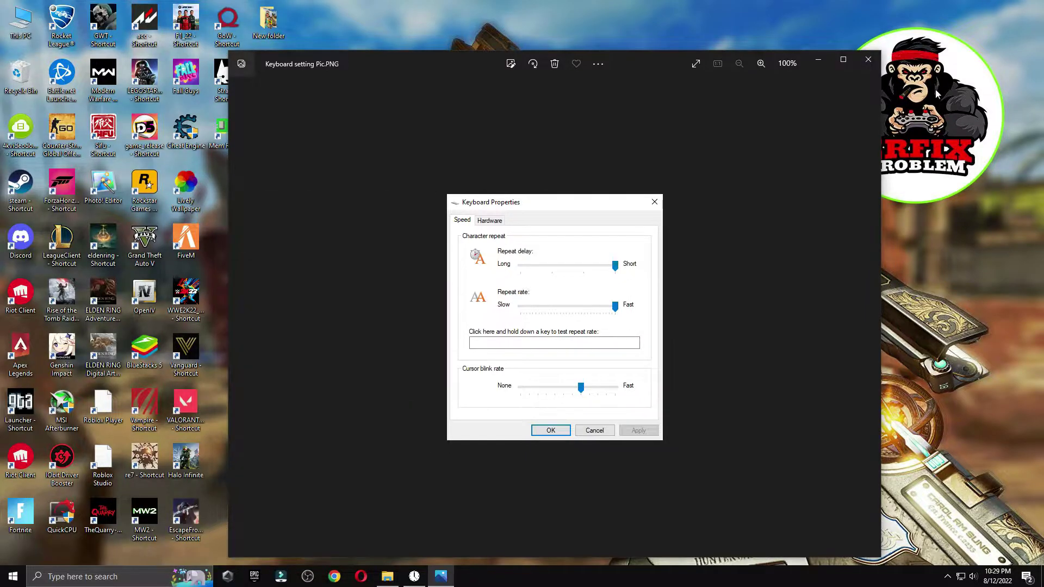
pyautogui.click(868, 59)
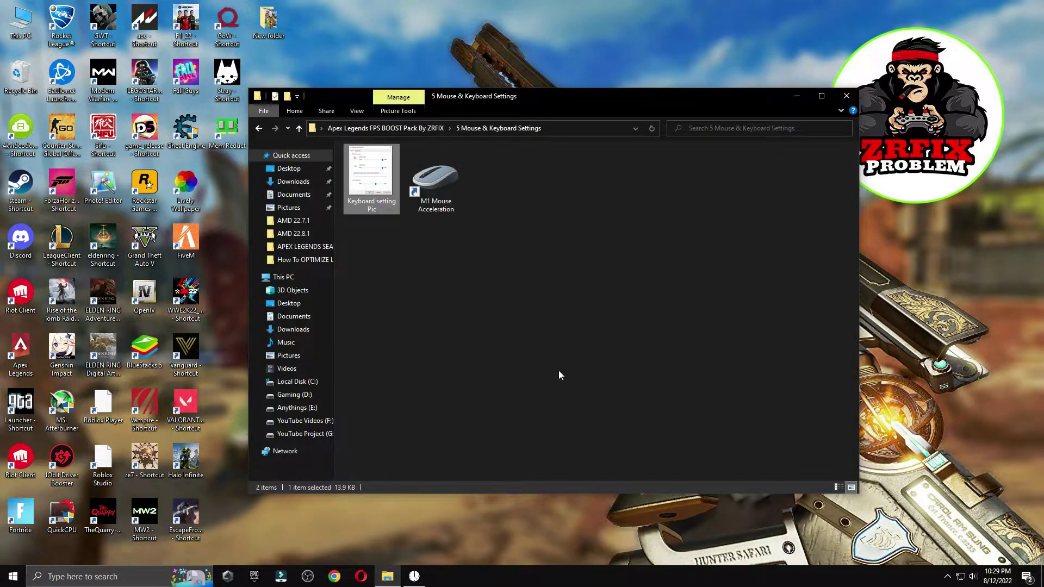
# Examine the two Apex Legends video settings pictures in the 6 Apex Legends Best Settings PICS folder.
pyautogui.click(264, 129)
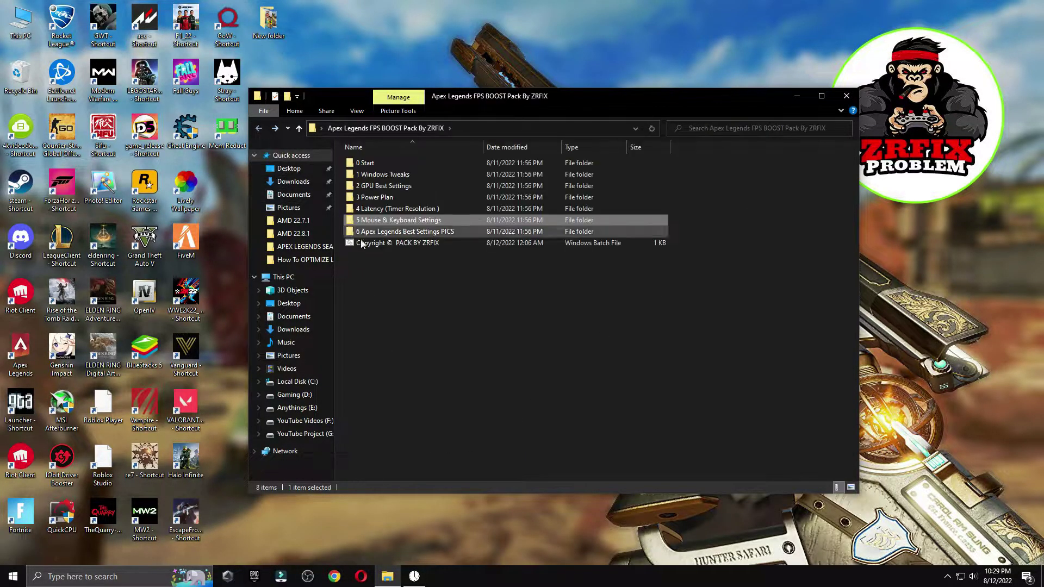
pyautogui.doubleClick(400, 231)
pyautogui.doubleClick(390, 209)
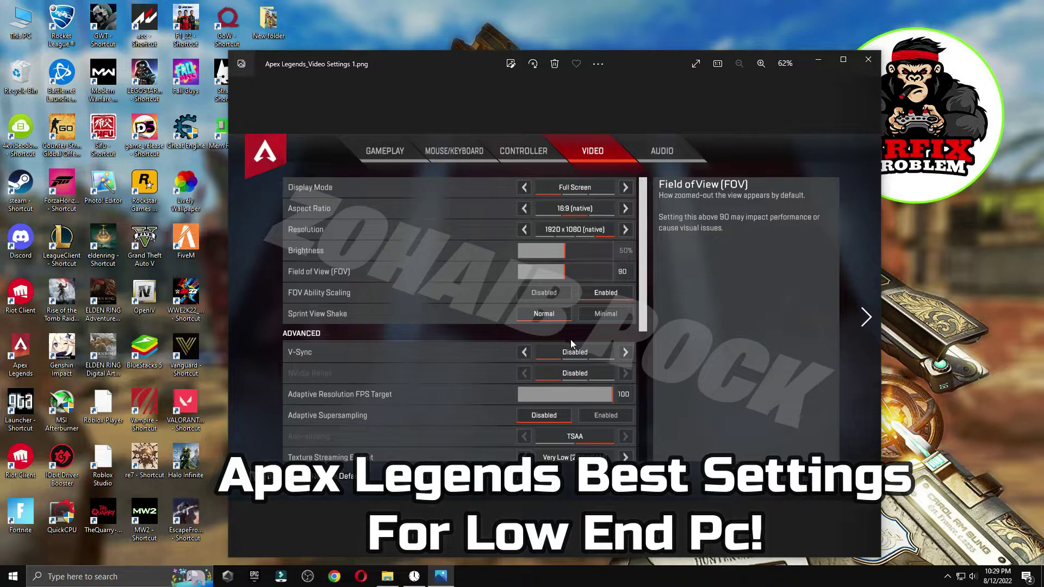
pyautogui.press('Right')
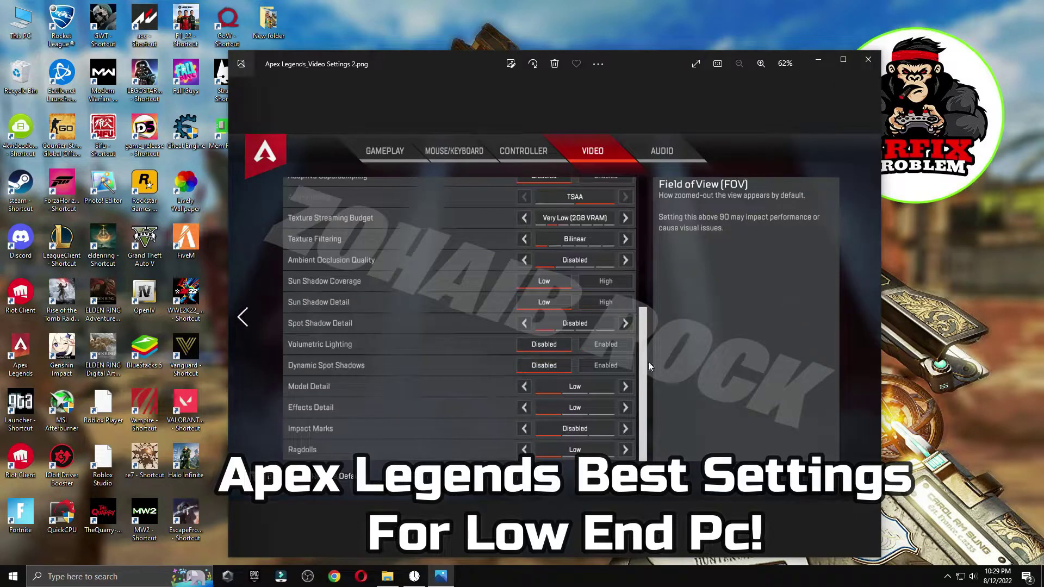
# Close the picture and the folder window, and move the Apex Legends pack folder beside the other desktop icons.
pyautogui.click(868, 61)
pyautogui.click(845, 97)
pyautogui.moveTo(319, 104); pyautogui.dragTo(285, 87)
# Search Windows for run and open the %temp% folder through the Run dialog.
pyautogui.click(87, 578)
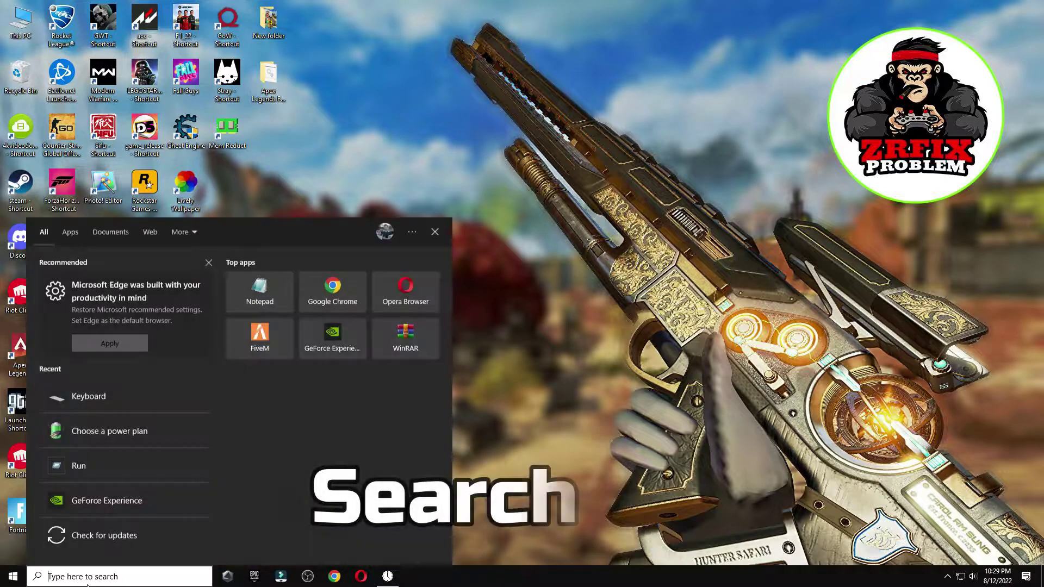
pyautogui.write('run')
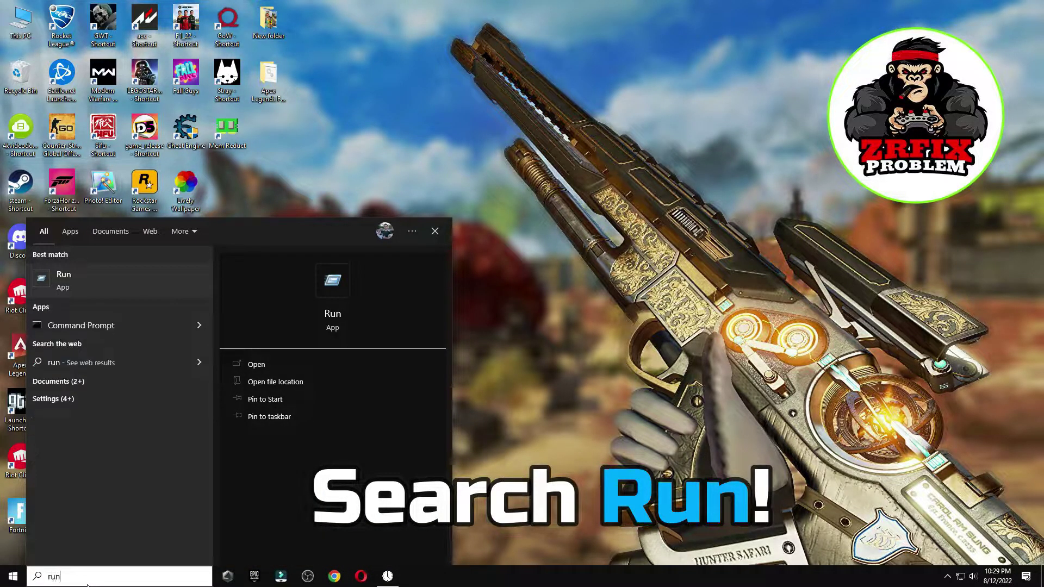
pyautogui.click(143, 278)
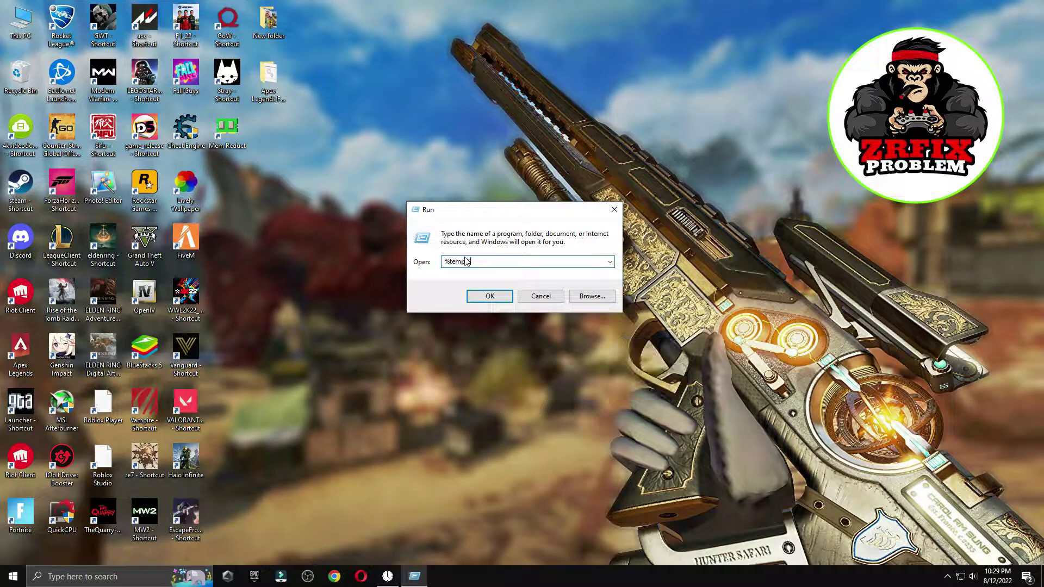
pyautogui.click(486, 297)
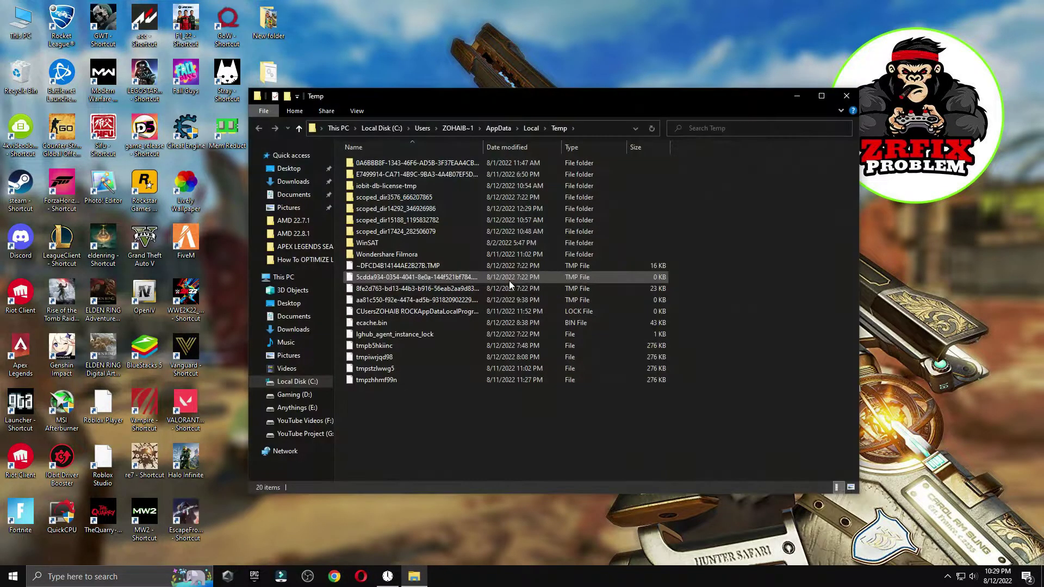
# Delete all items in the Temp folder, continuing with administrator permission and skipping files in use, and close the folder.
pyautogui.hotkey('ctrl', 'a')
pyautogui.rightClick(374, 213)
pyautogui.click(418, 396)
pyautogui.click(476, 234)
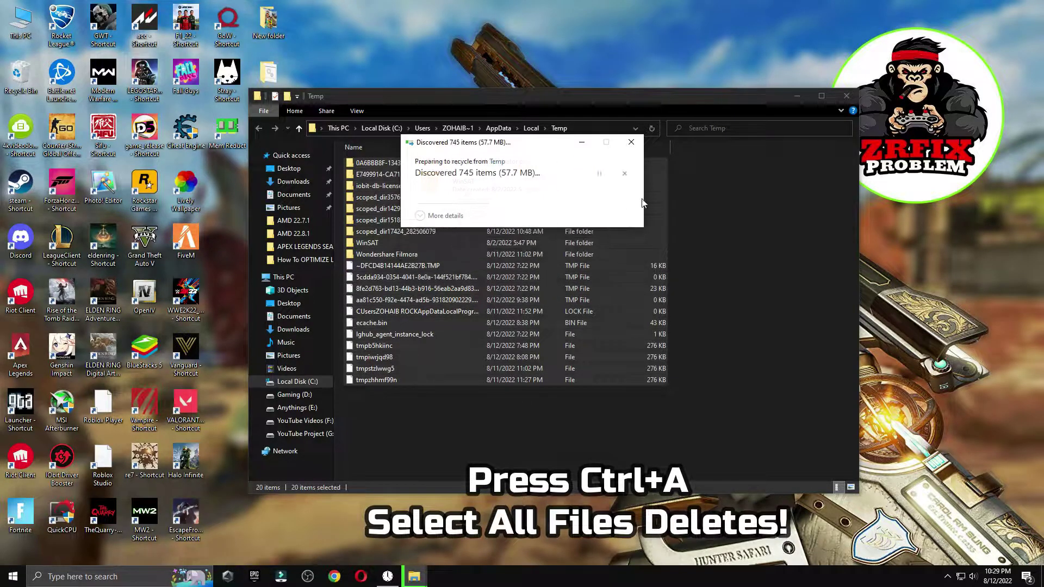
pyautogui.click(548, 260)
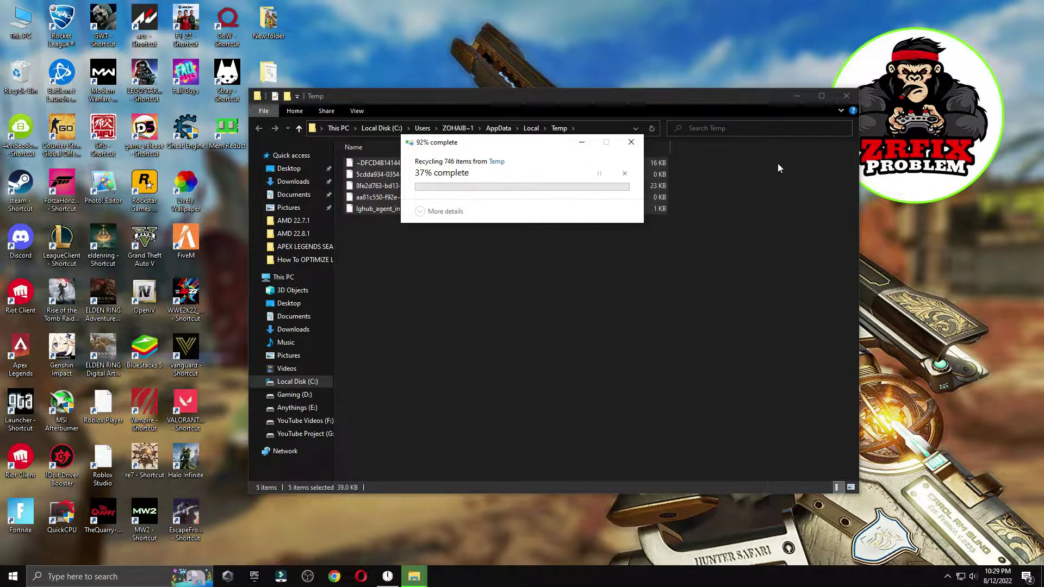
pyautogui.click(845, 96)
# Search Windows for run and open the prefetch folder through the Run dialog.
pyautogui.click(146, 576)
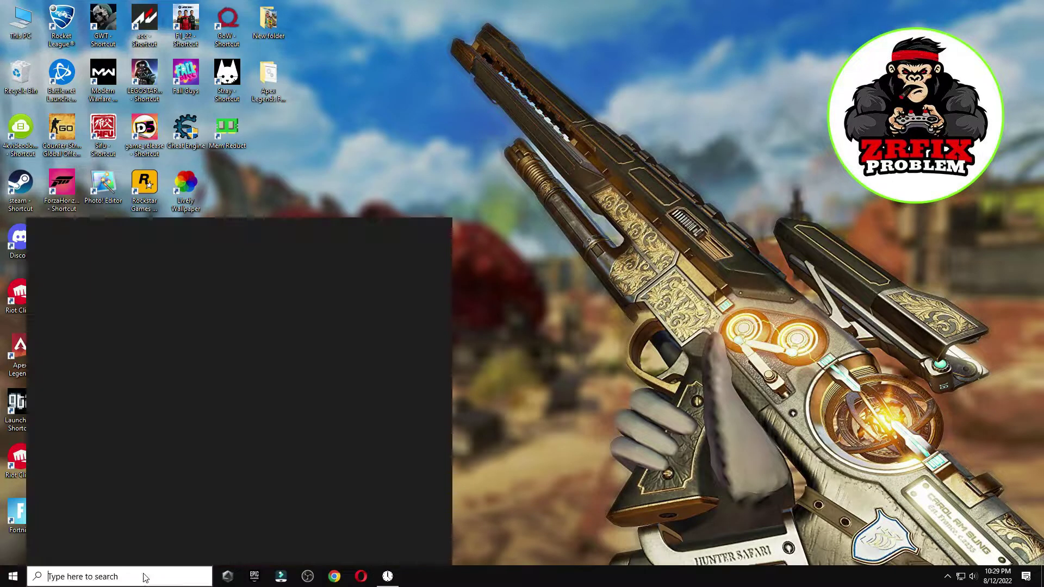
pyautogui.write('run')
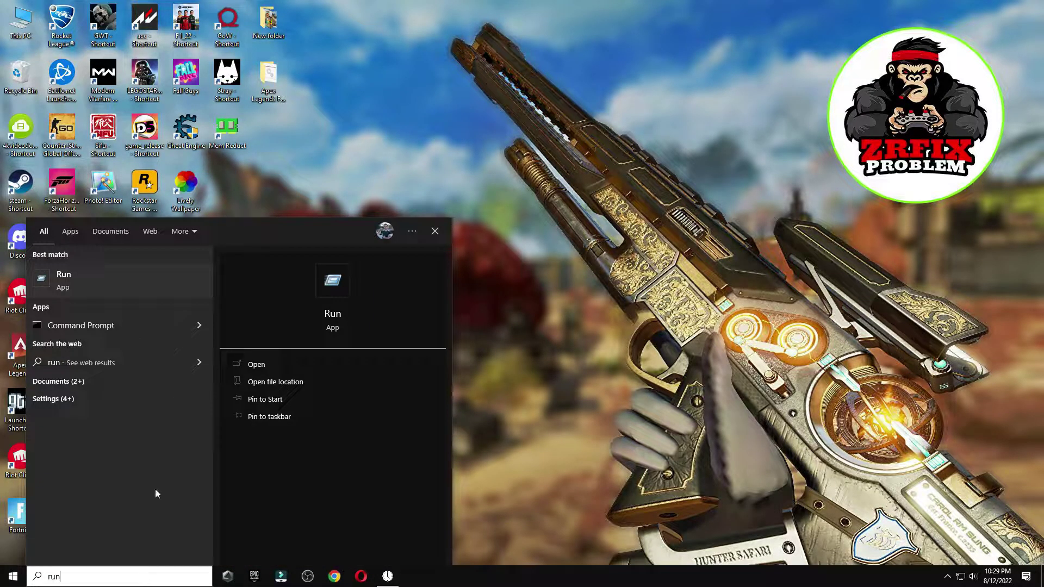
pyautogui.click(136, 275)
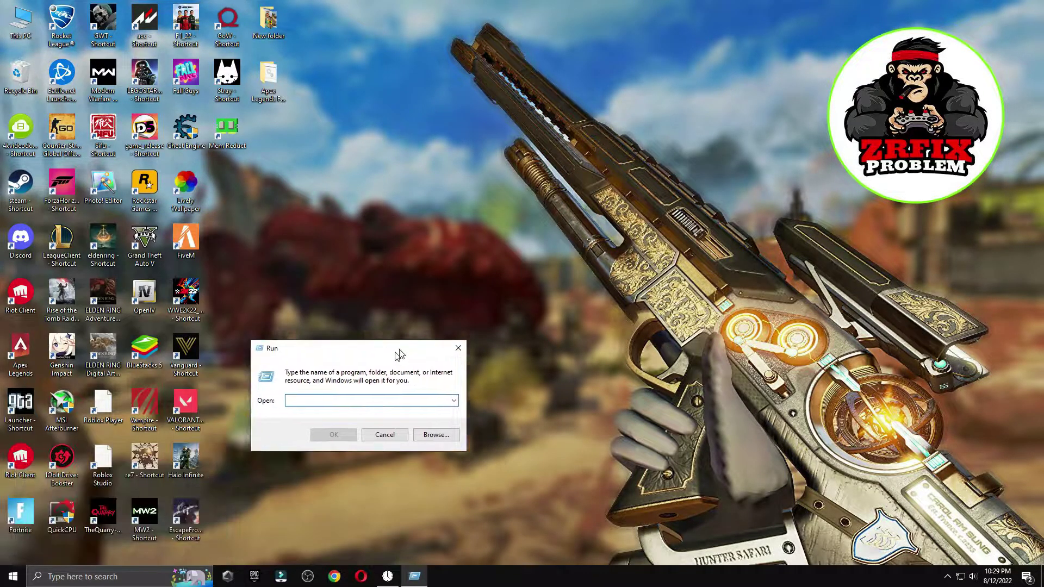
pyautogui.moveTo(373, 370); pyautogui.dragTo(543, 193)
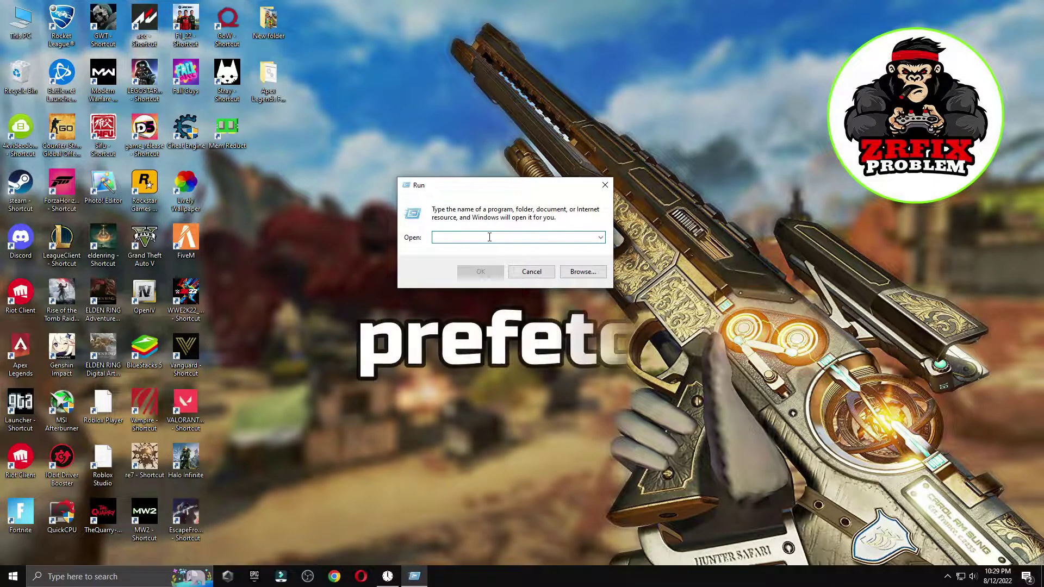
pyautogui.write('prefetch')
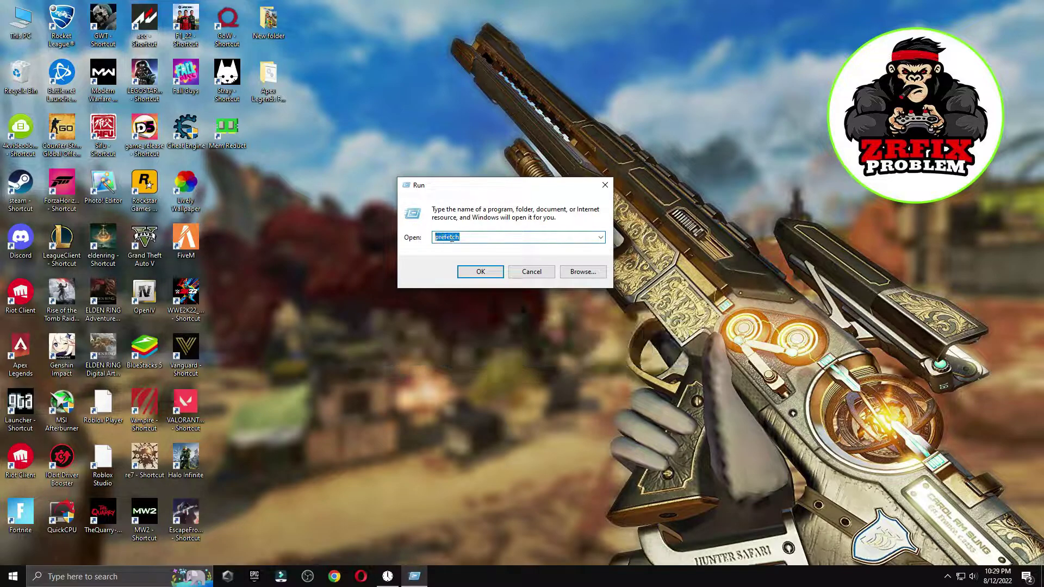
pyautogui.click(476, 270)
pyautogui.click(527, 302)
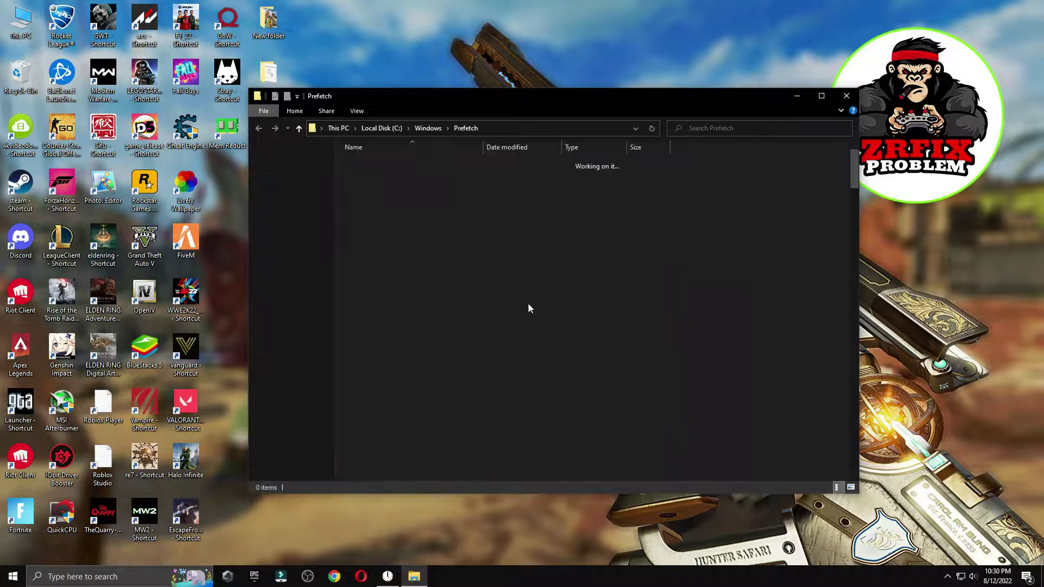
# Delete all files in the Prefetch folder, skipping the file in use, and close the folder.
pyautogui.hotkey('ctrl', 'a')
pyautogui.rightClick(395, 236)
pyautogui.click(440, 375)
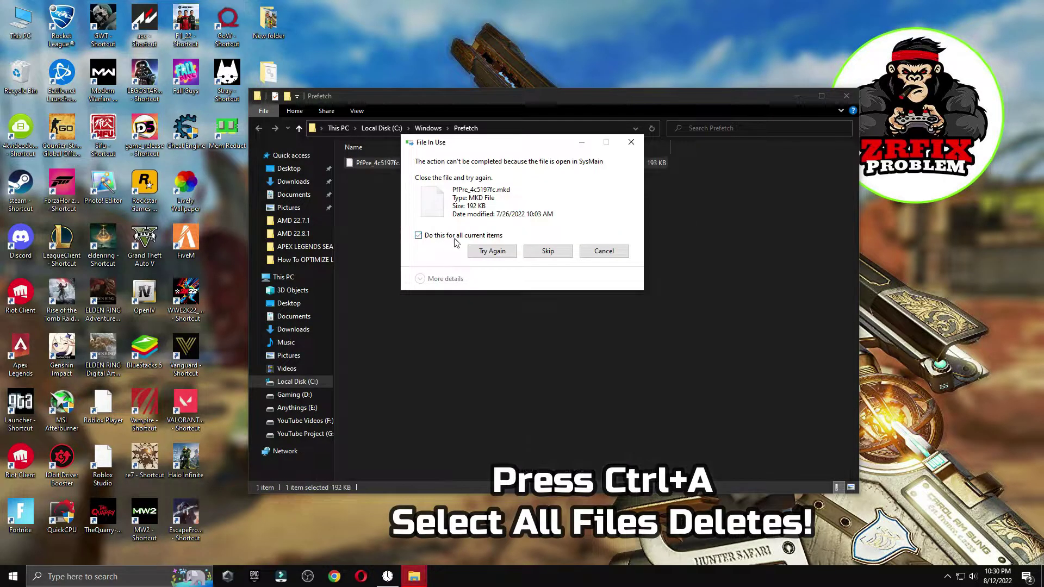
pyautogui.click(542, 252)
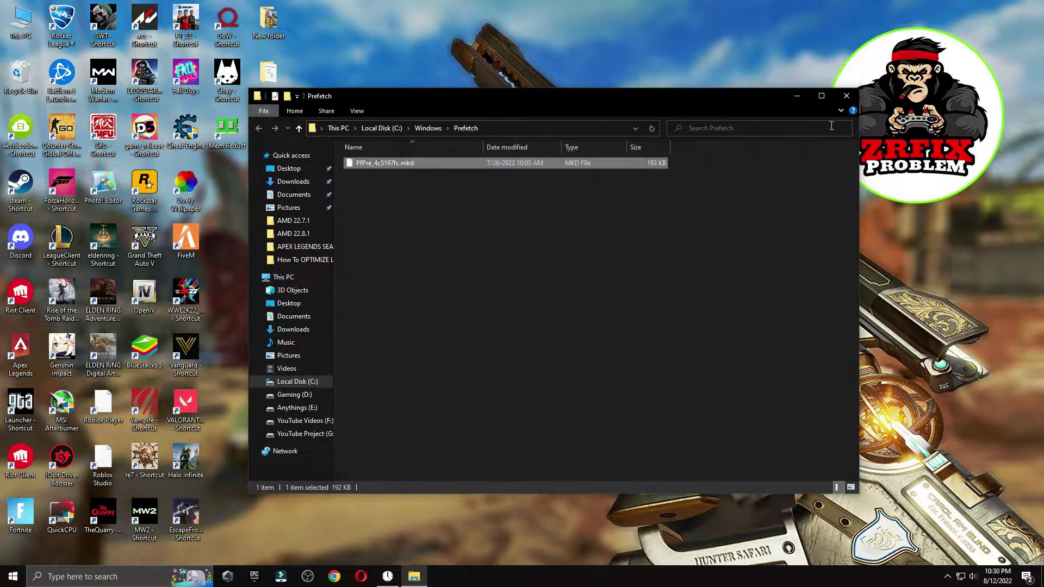
pyautogui.click(846, 97)
# Empty the Recycle Bin, confirming the deletion and continuing with administrator permission for all current items.
pyautogui.rightClick(19, 73)
pyautogui.click(51, 93)
pyautogui.click(565, 296)
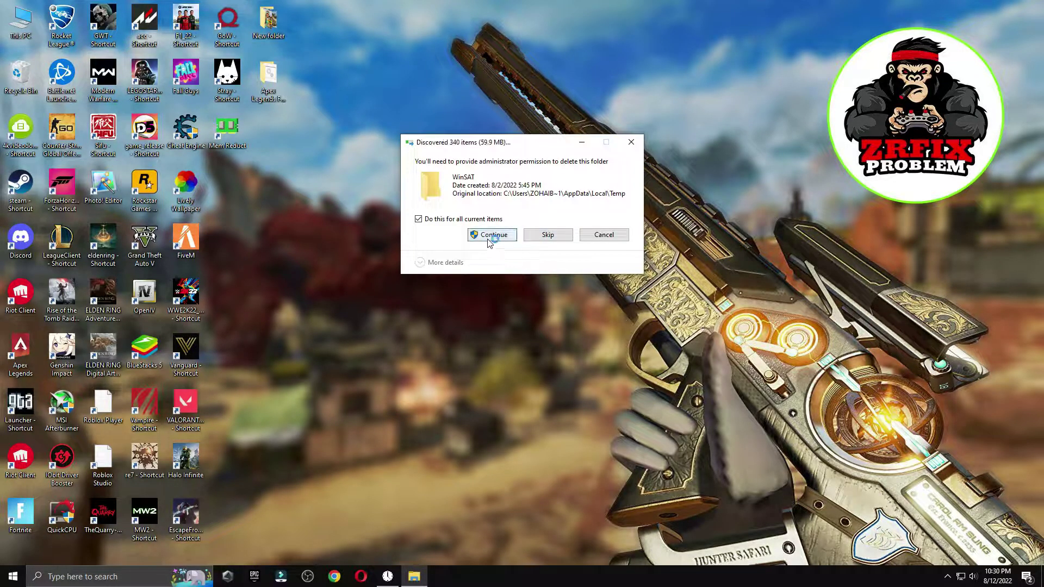
pyautogui.click(488, 238)
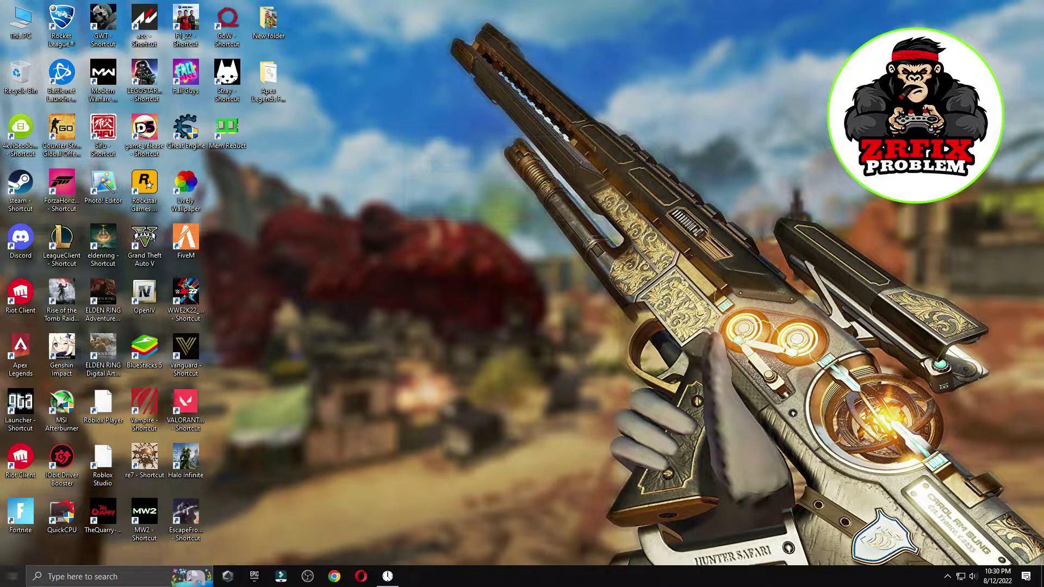
# Open Graphics settings from the Gaming section of Windows Settings.
pyautogui.click(12, 576)
pyautogui.click(34, 528)
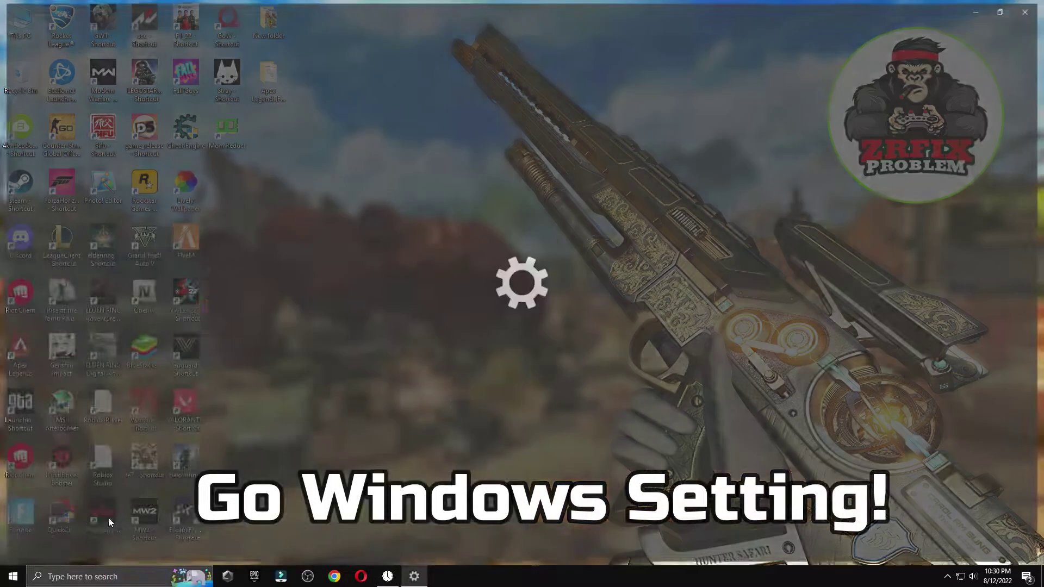
pyautogui.click(672, 236)
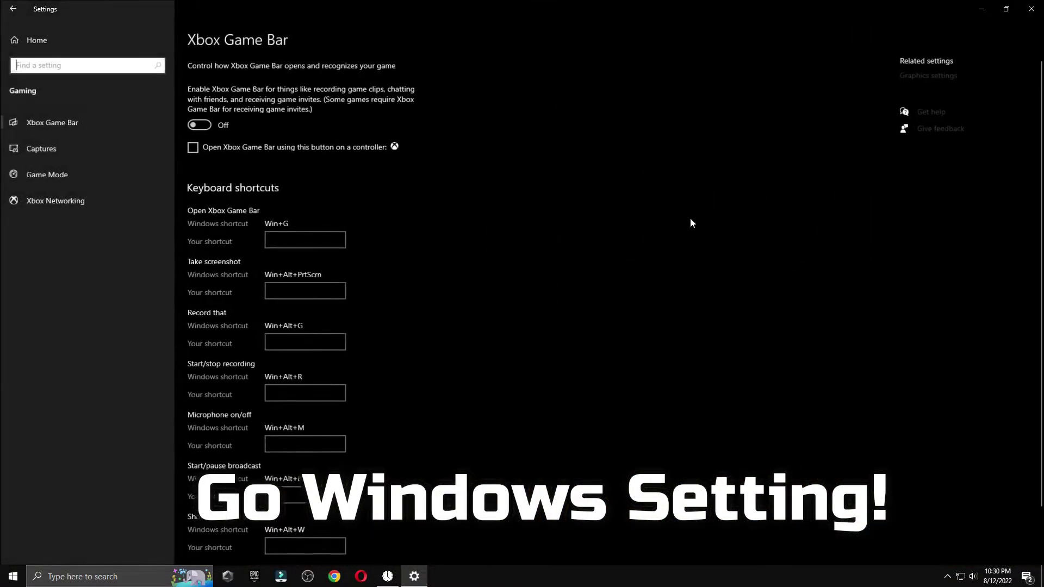
pyautogui.click(916, 76)
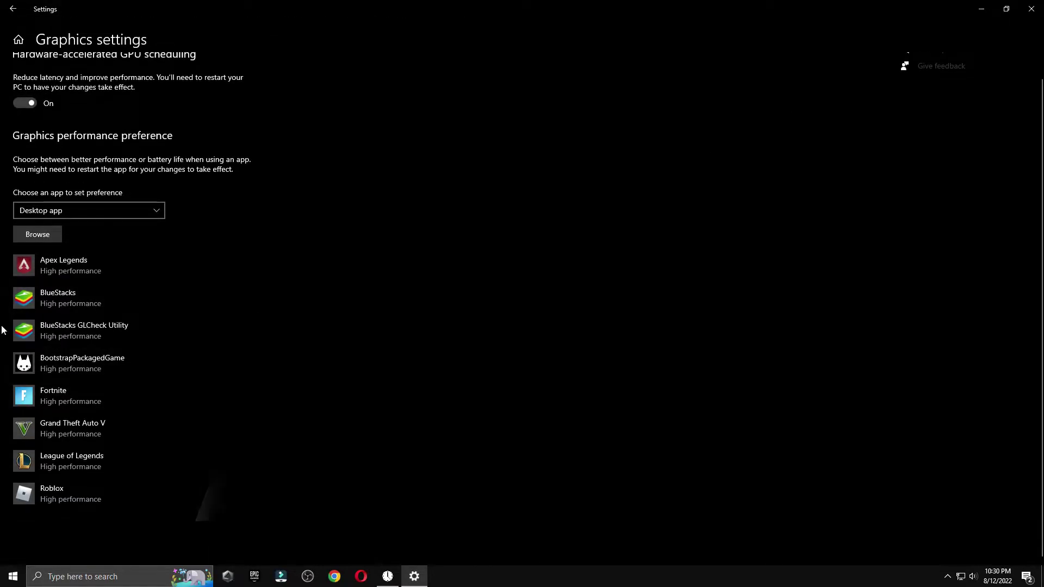
# Remove the existing Apex Legends graphics preference entry and add r5apex from the Apex Legends Steam folder as a desktop app.
pyautogui.click(55, 270)
pyautogui.click(225, 308)
pyautogui.click(40, 253)
pyautogui.click(119, 195)
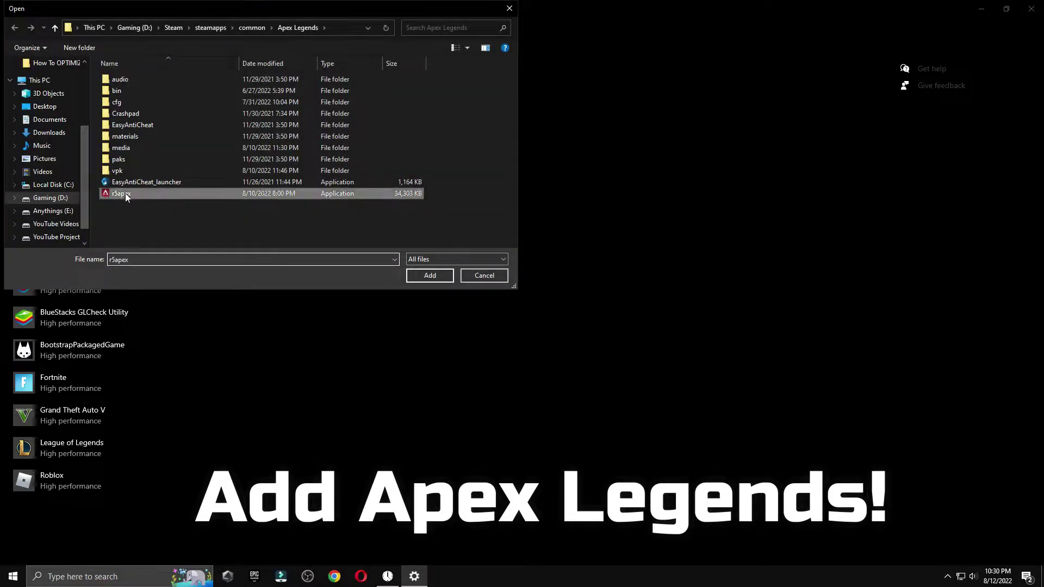
pyautogui.click(429, 275)
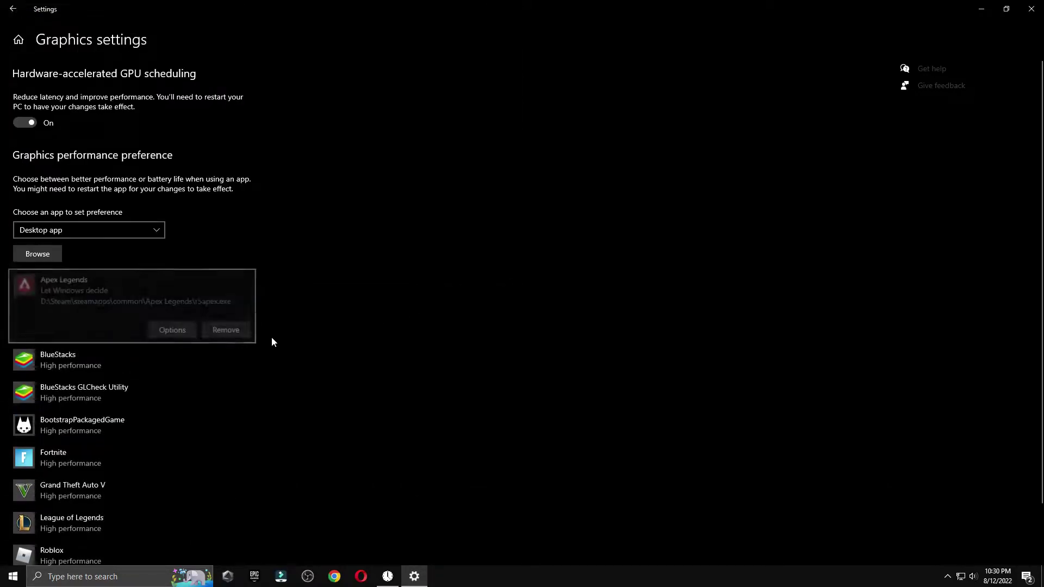
# Set the graphics preference of Apex Legends to High performance, save it and close Settings.
pyautogui.click(186, 329)
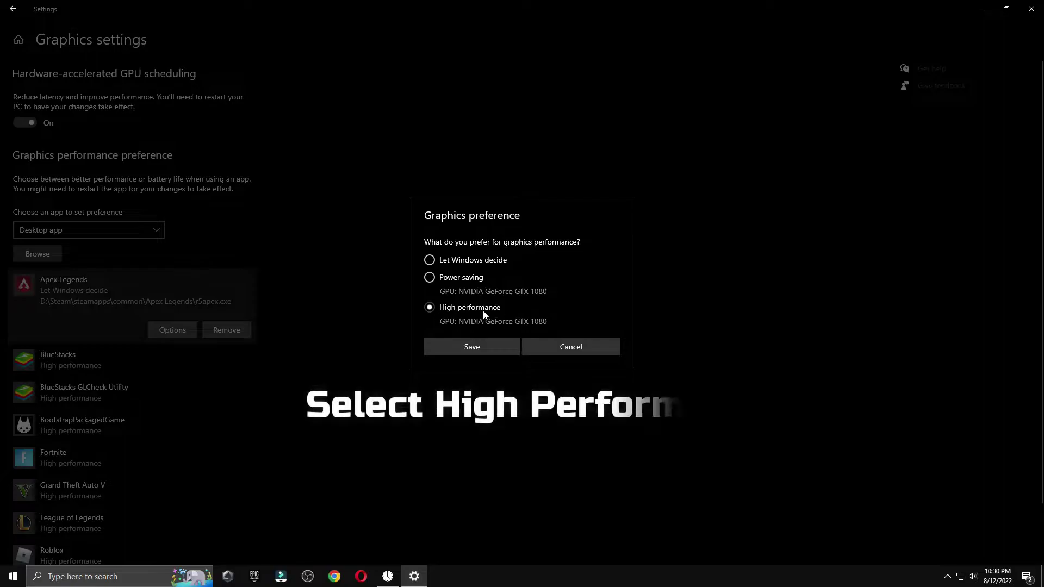
pyautogui.click(478, 346)
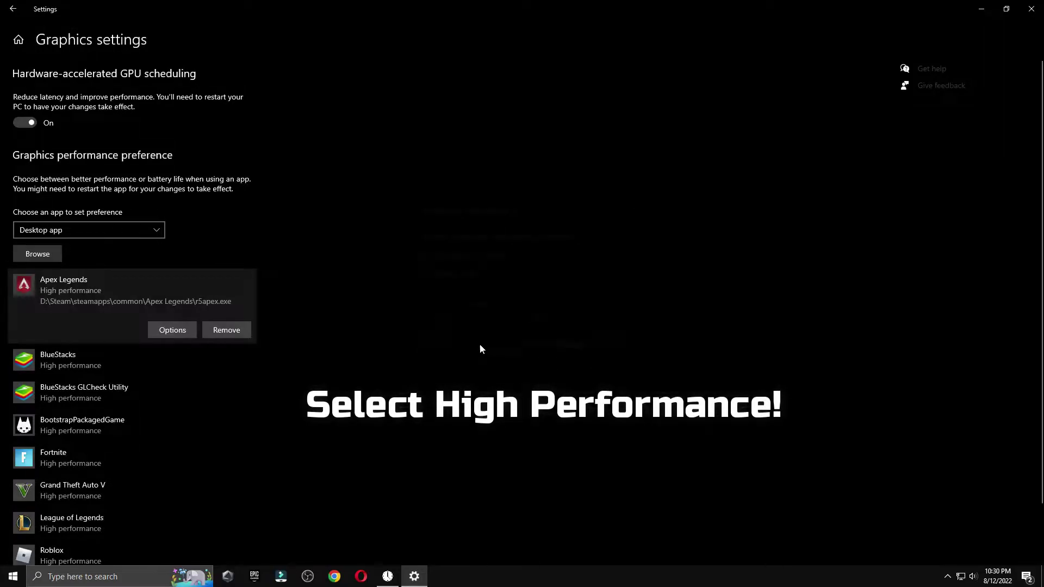
pyautogui.click(1031, 9)
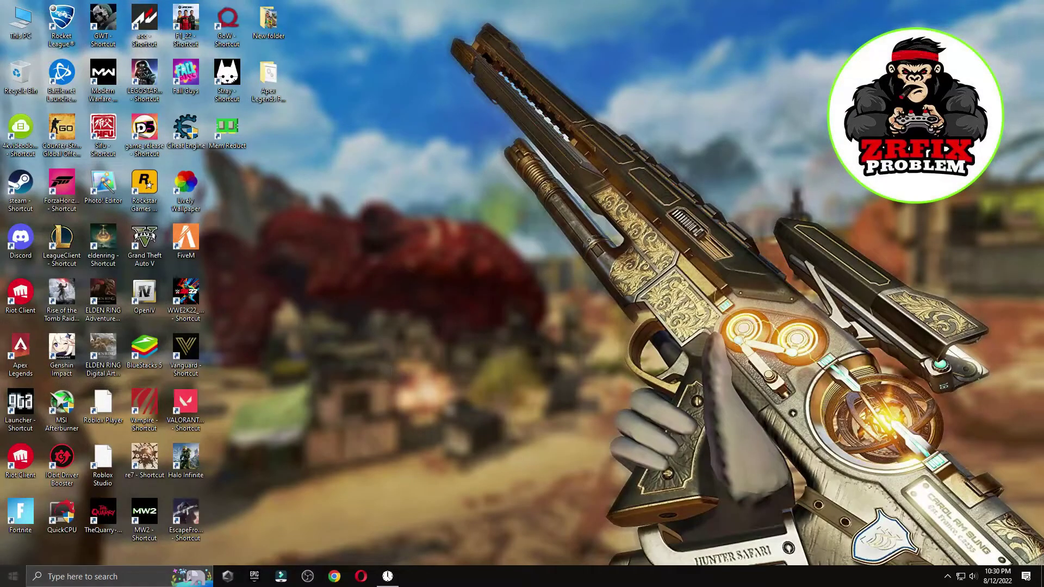
# Restart the PC to apply the changes.
pyautogui.click(13, 576)
pyautogui.click(14, 552)
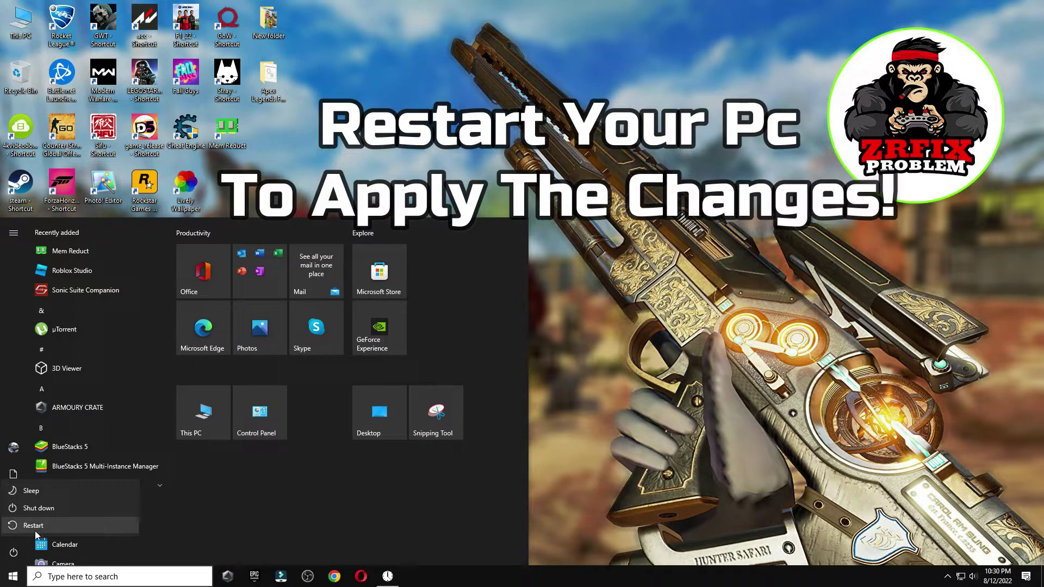